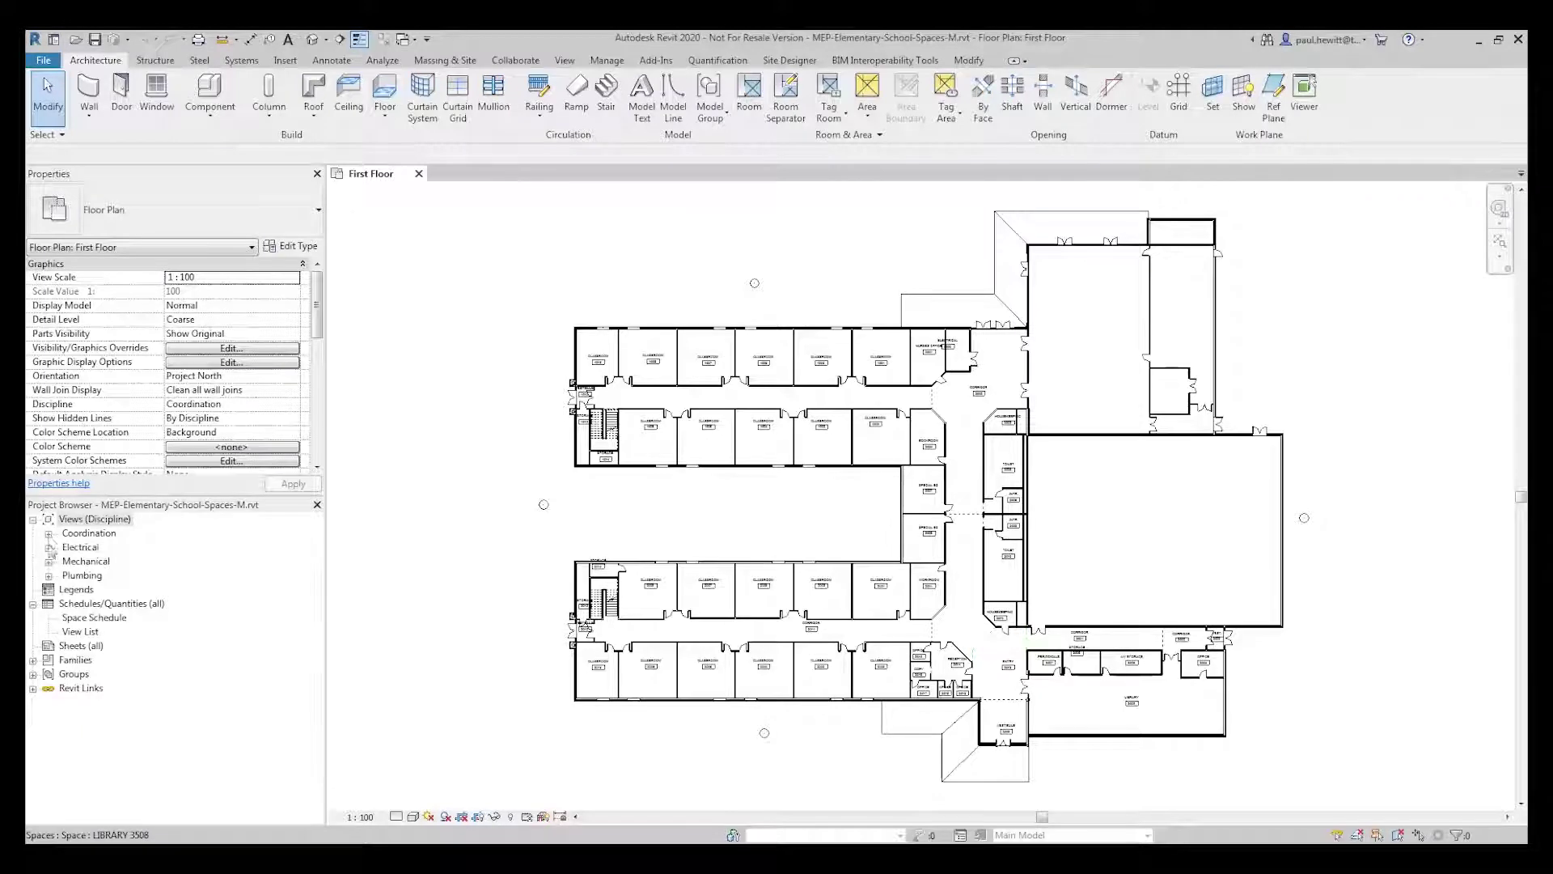
Duplicate the First Floor plan view without detailing
click(49, 533)
click(127, 576)
right_click(128, 577)
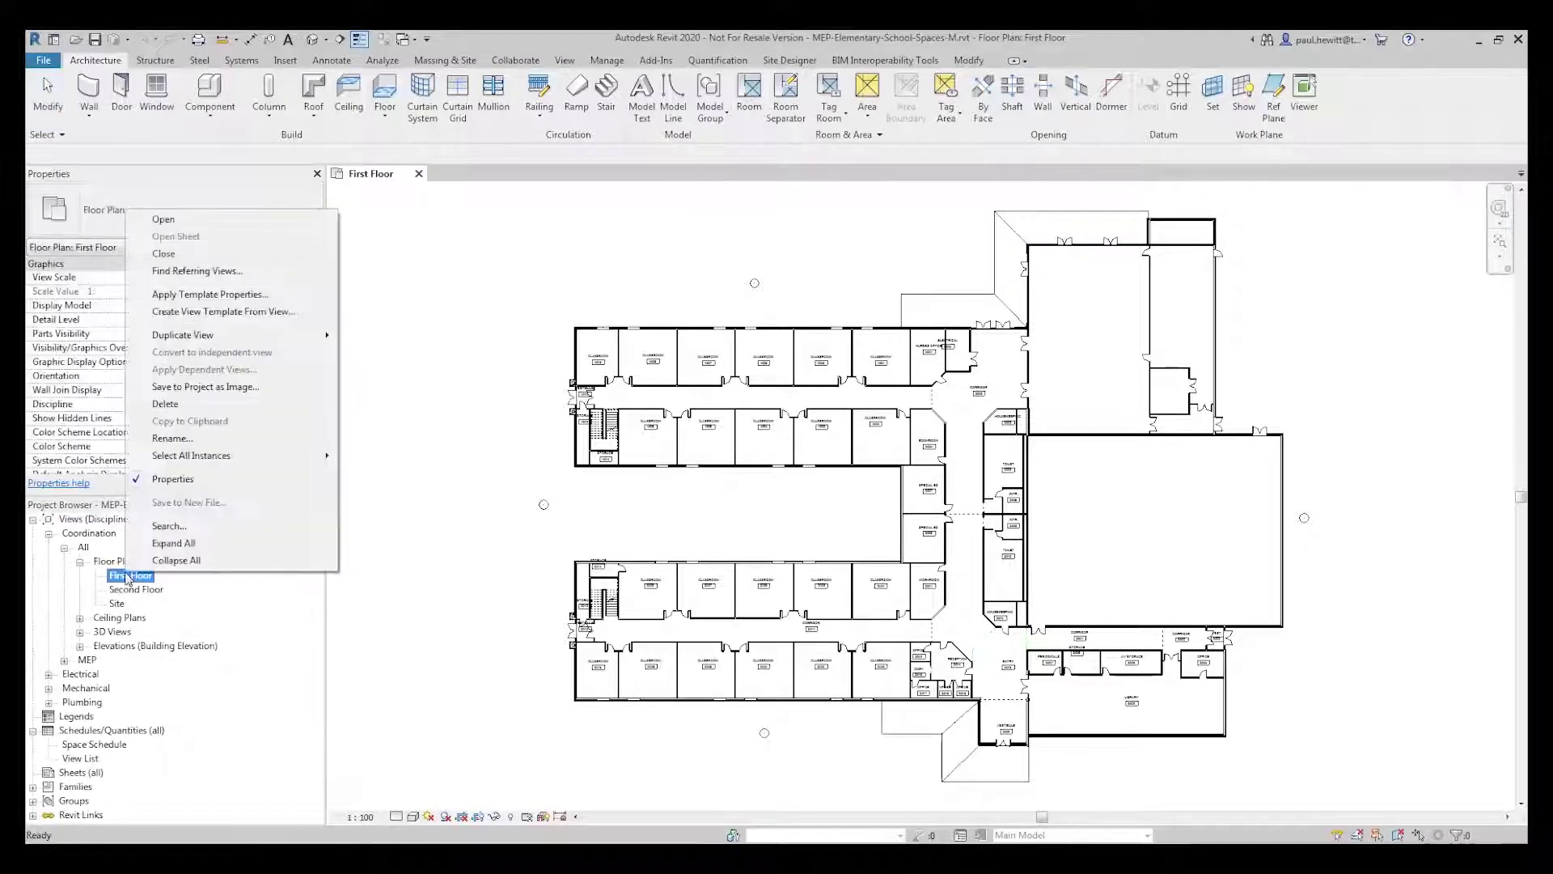
mouse_move(182, 335)
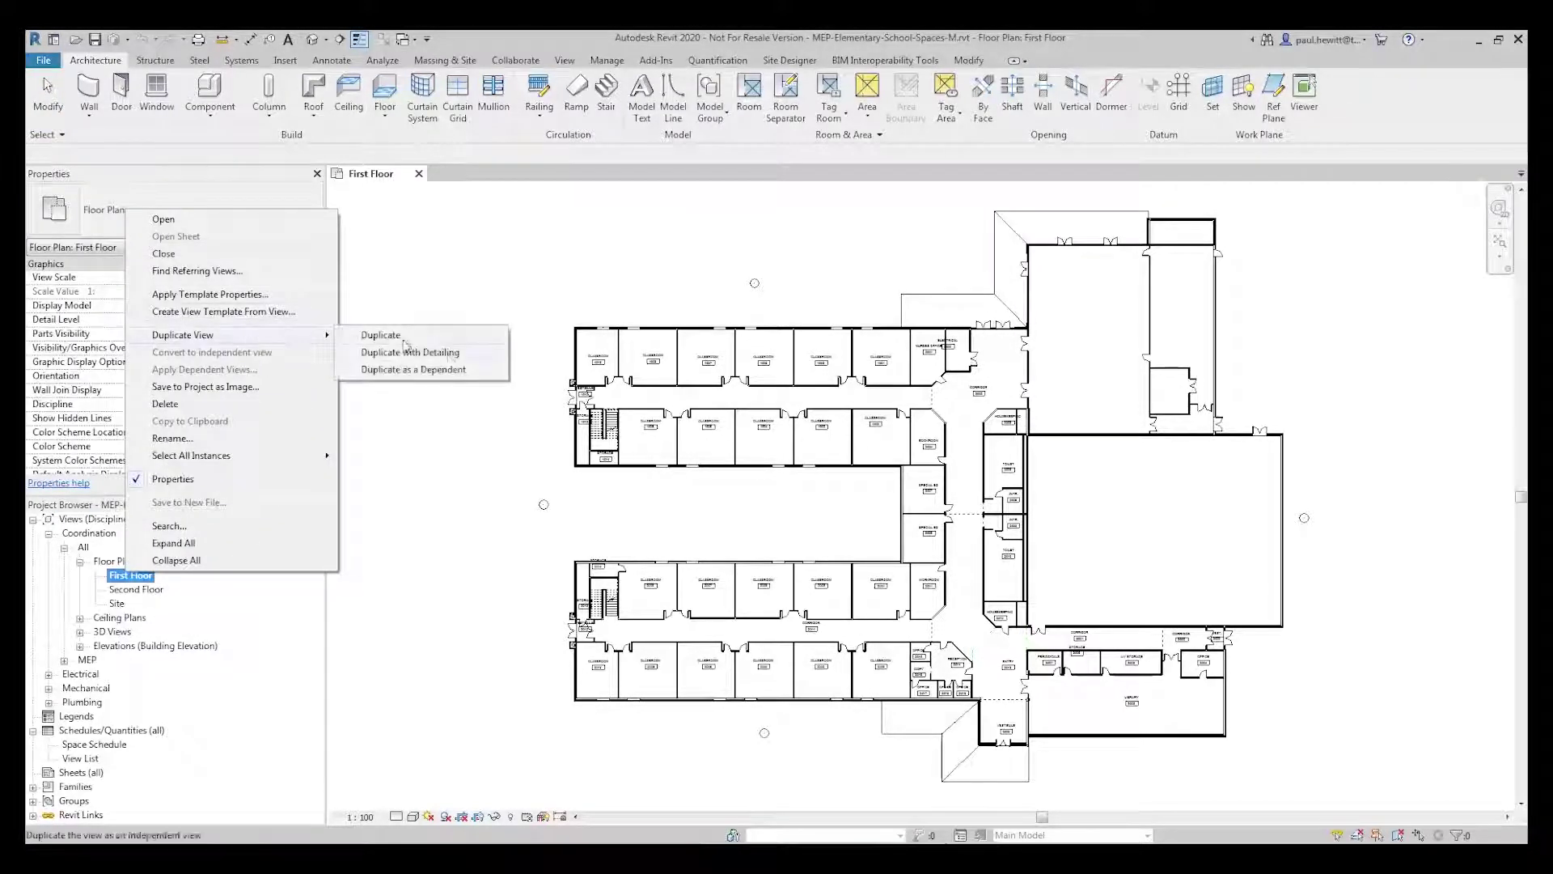
click(455, 354)
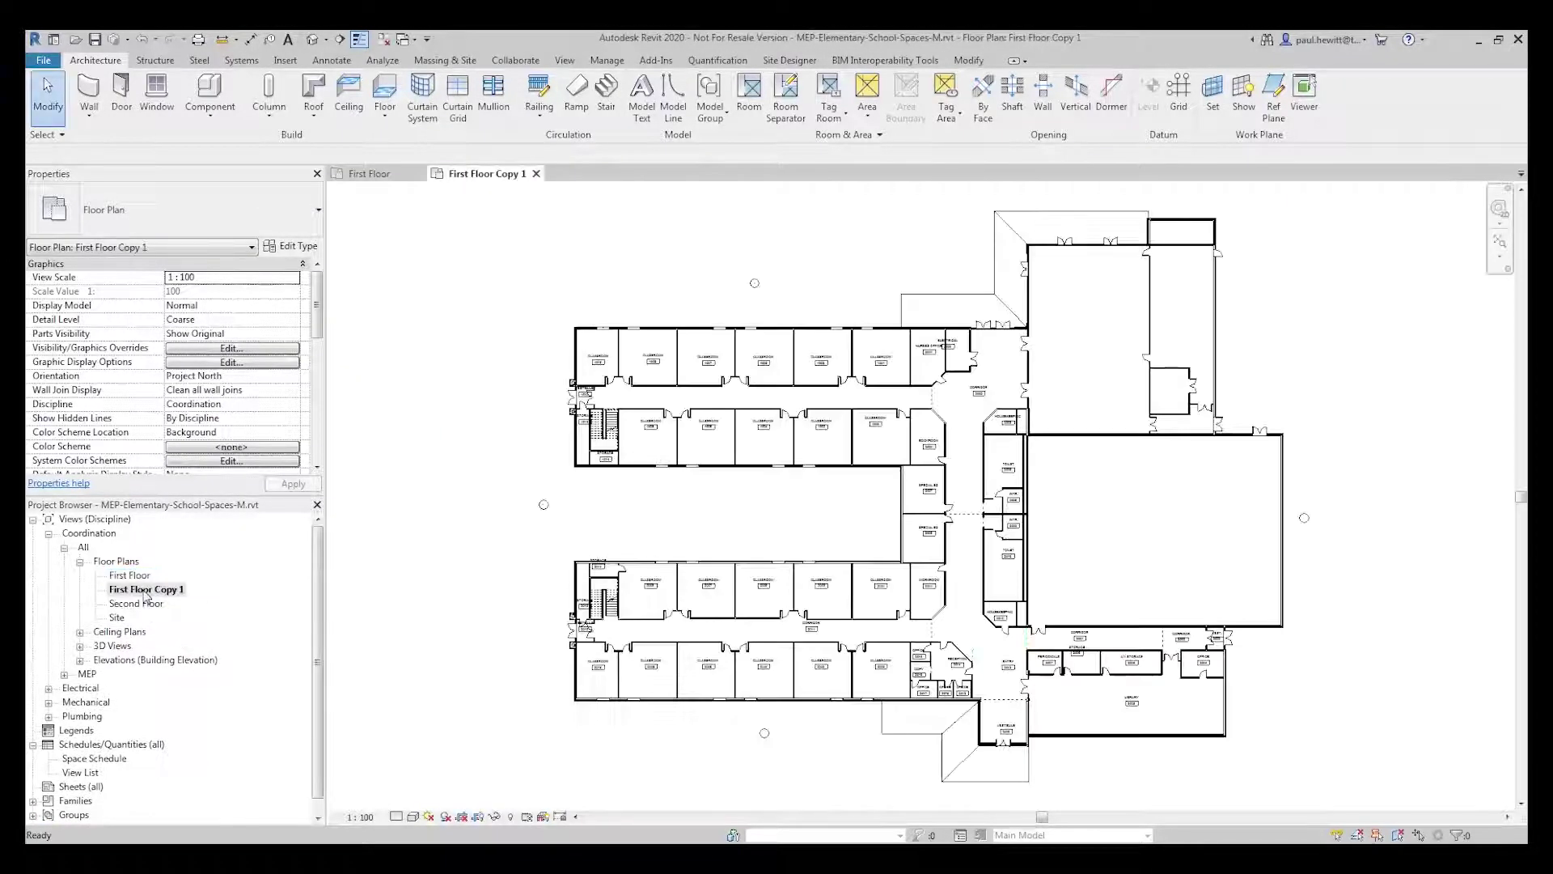
Rename the duplicated view to '01 Space Plan'
right_click(145, 590)
click(191, 457)
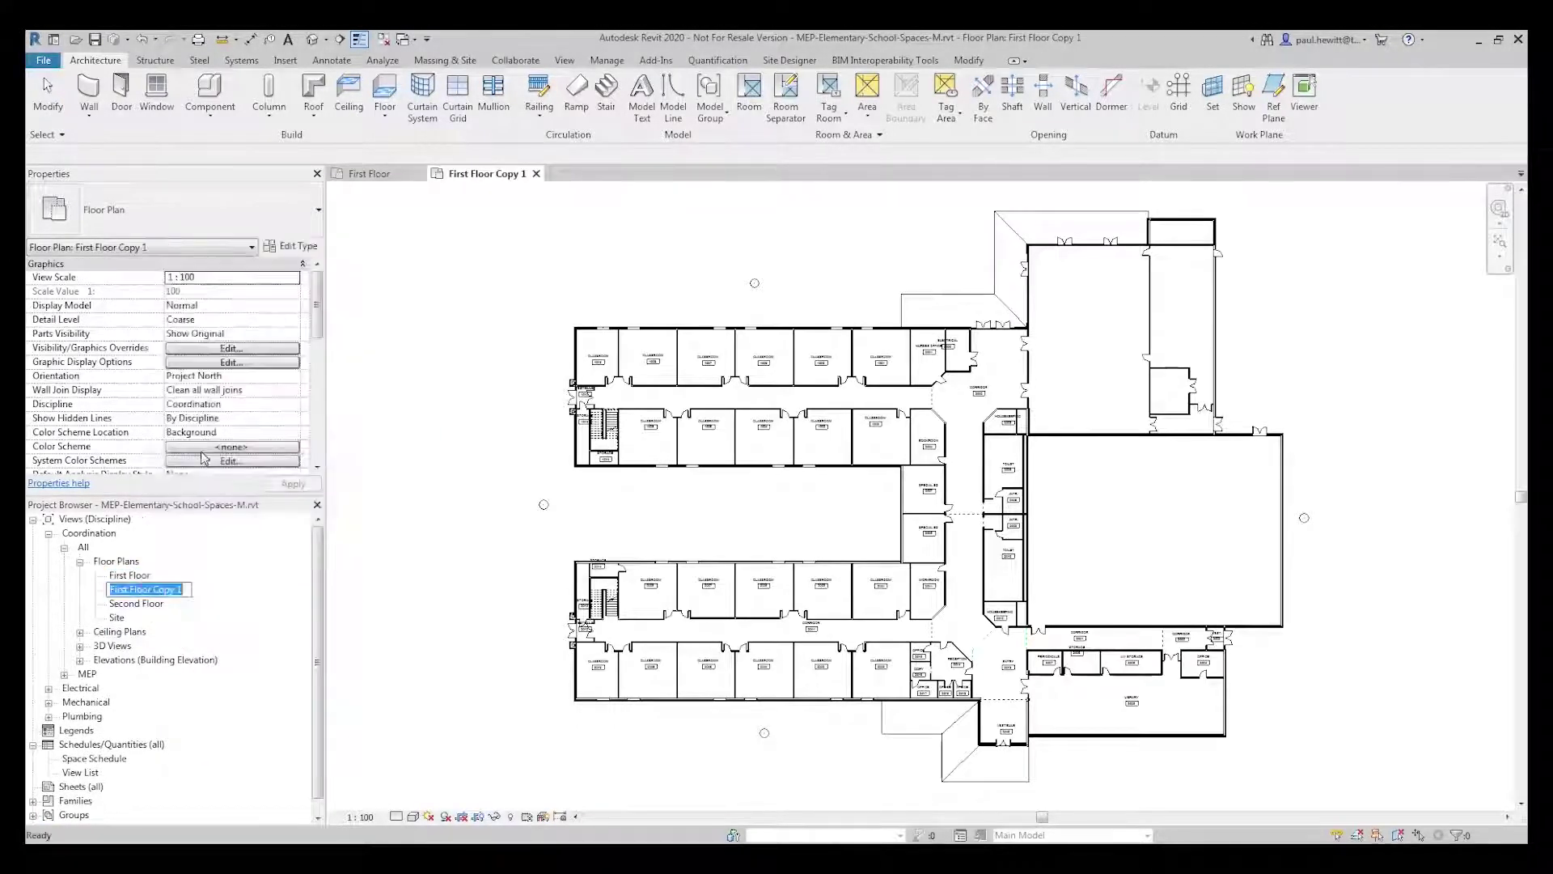
text(01 Space Plan)
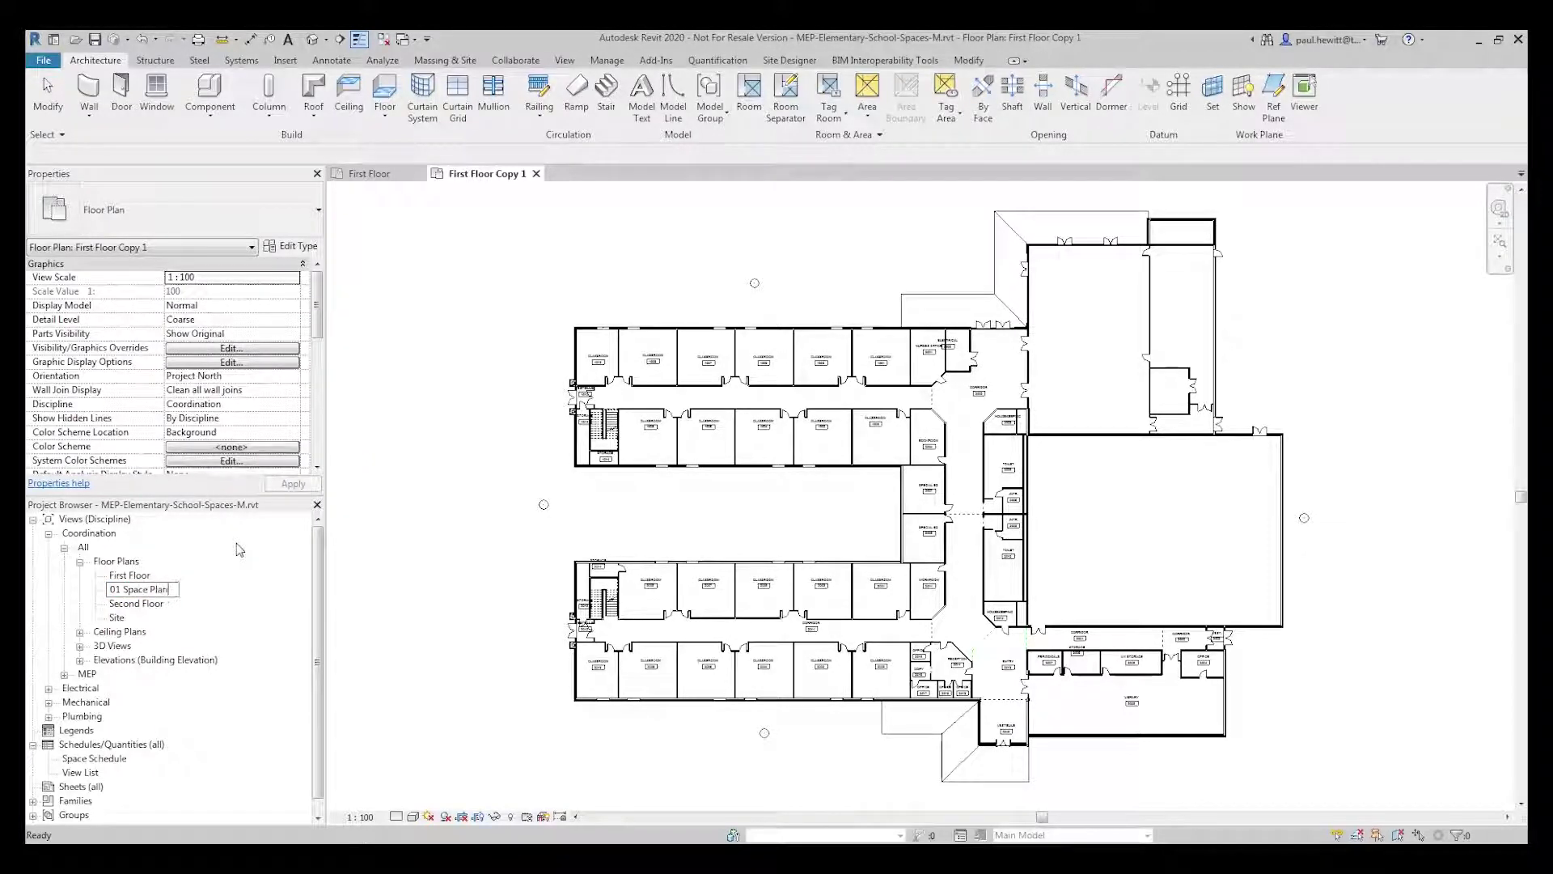
key(Return)
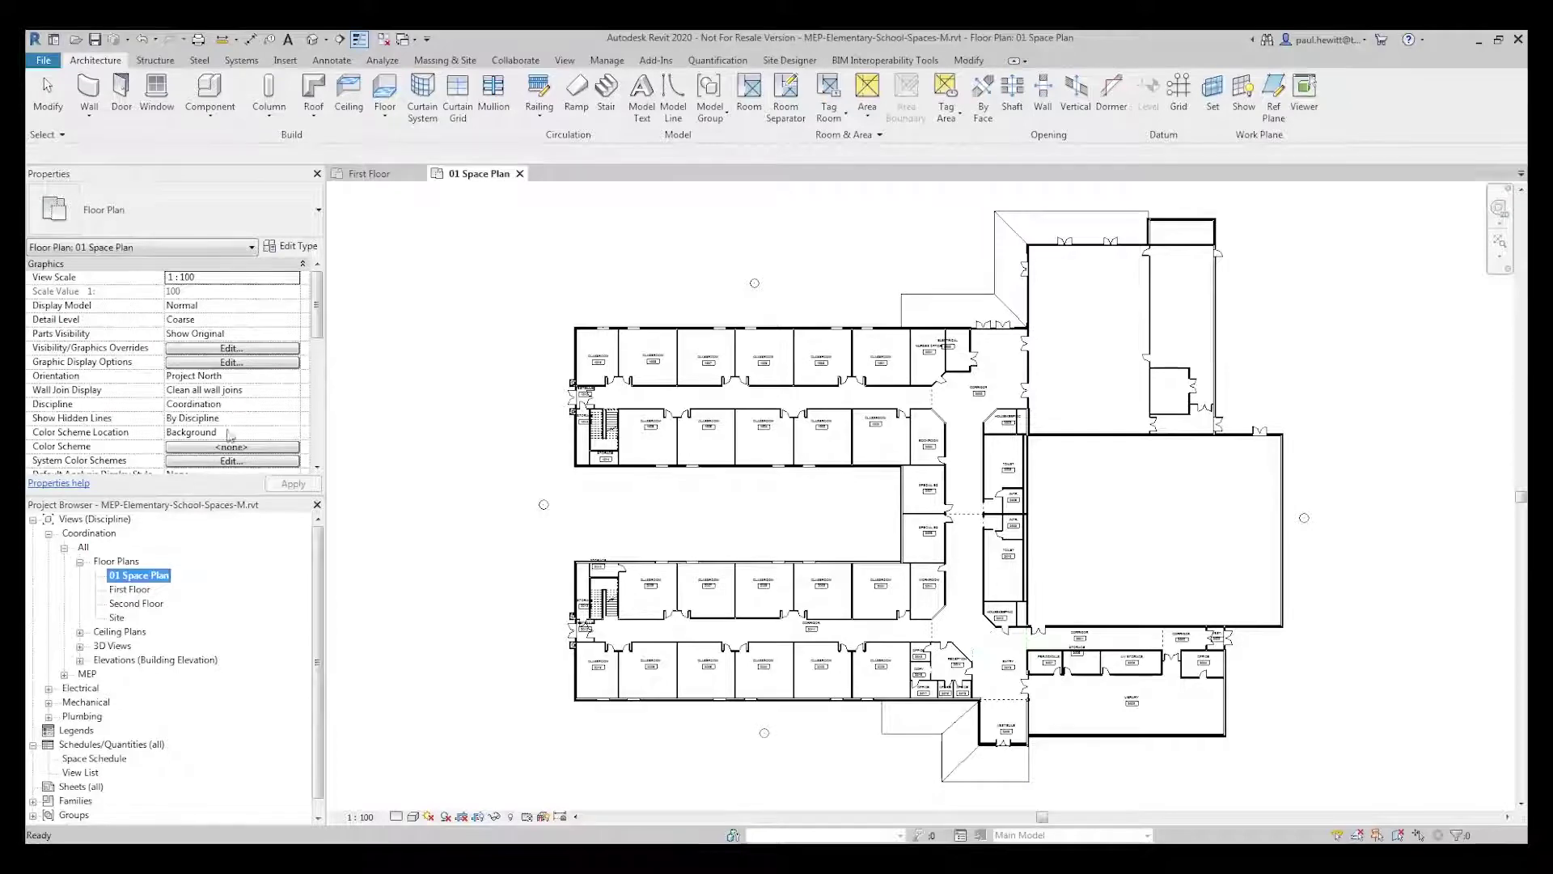
Change the 01 Space Plan Sub-Discipline property to MEP
drag(317, 328, 318, 377)
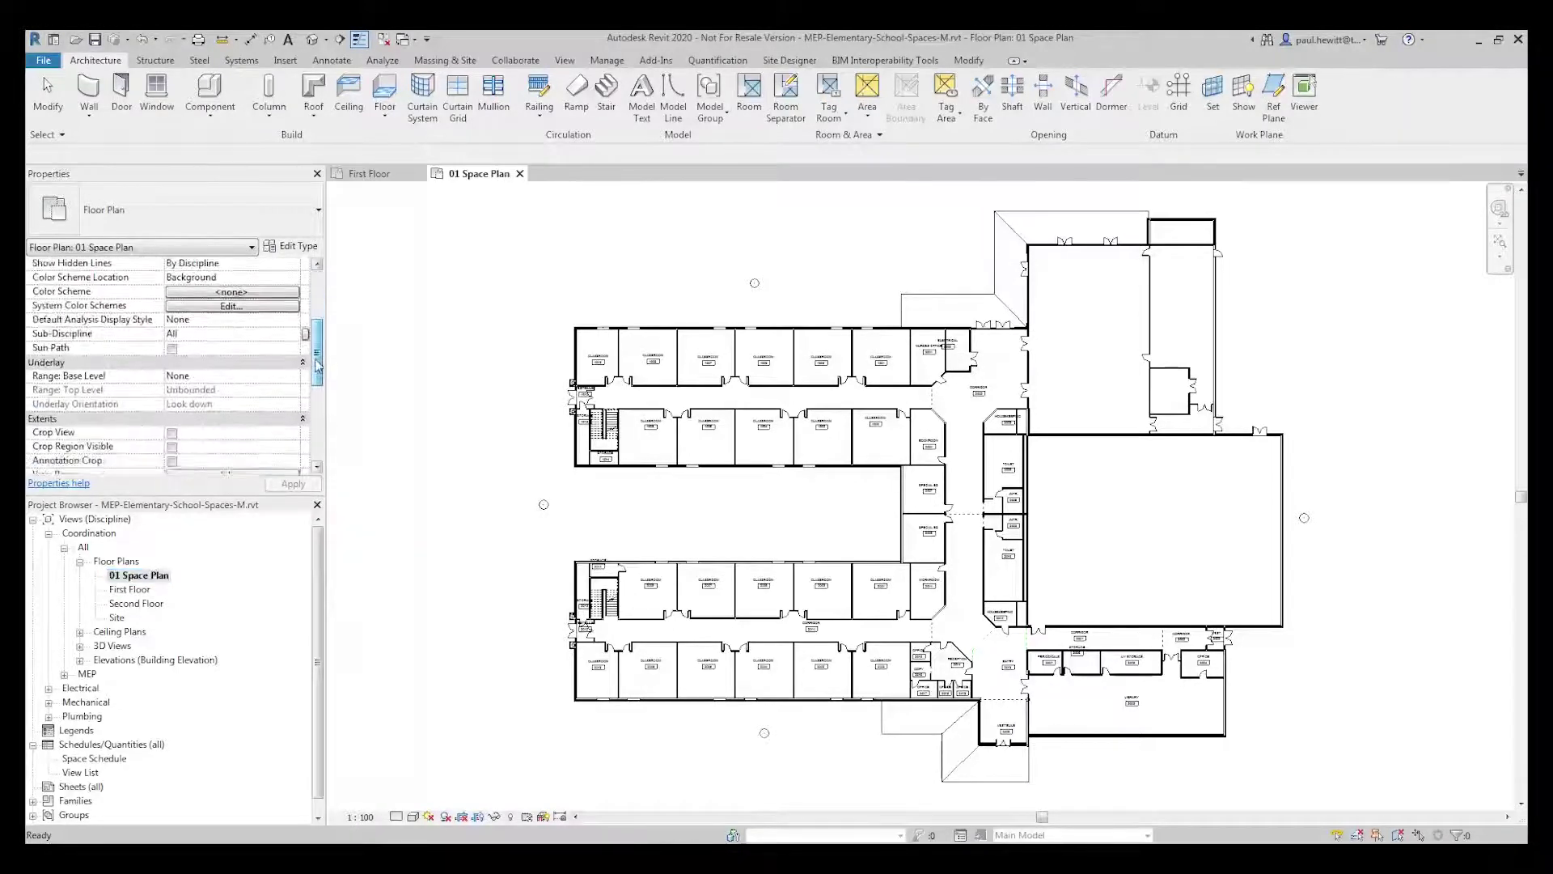
click(218, 306)
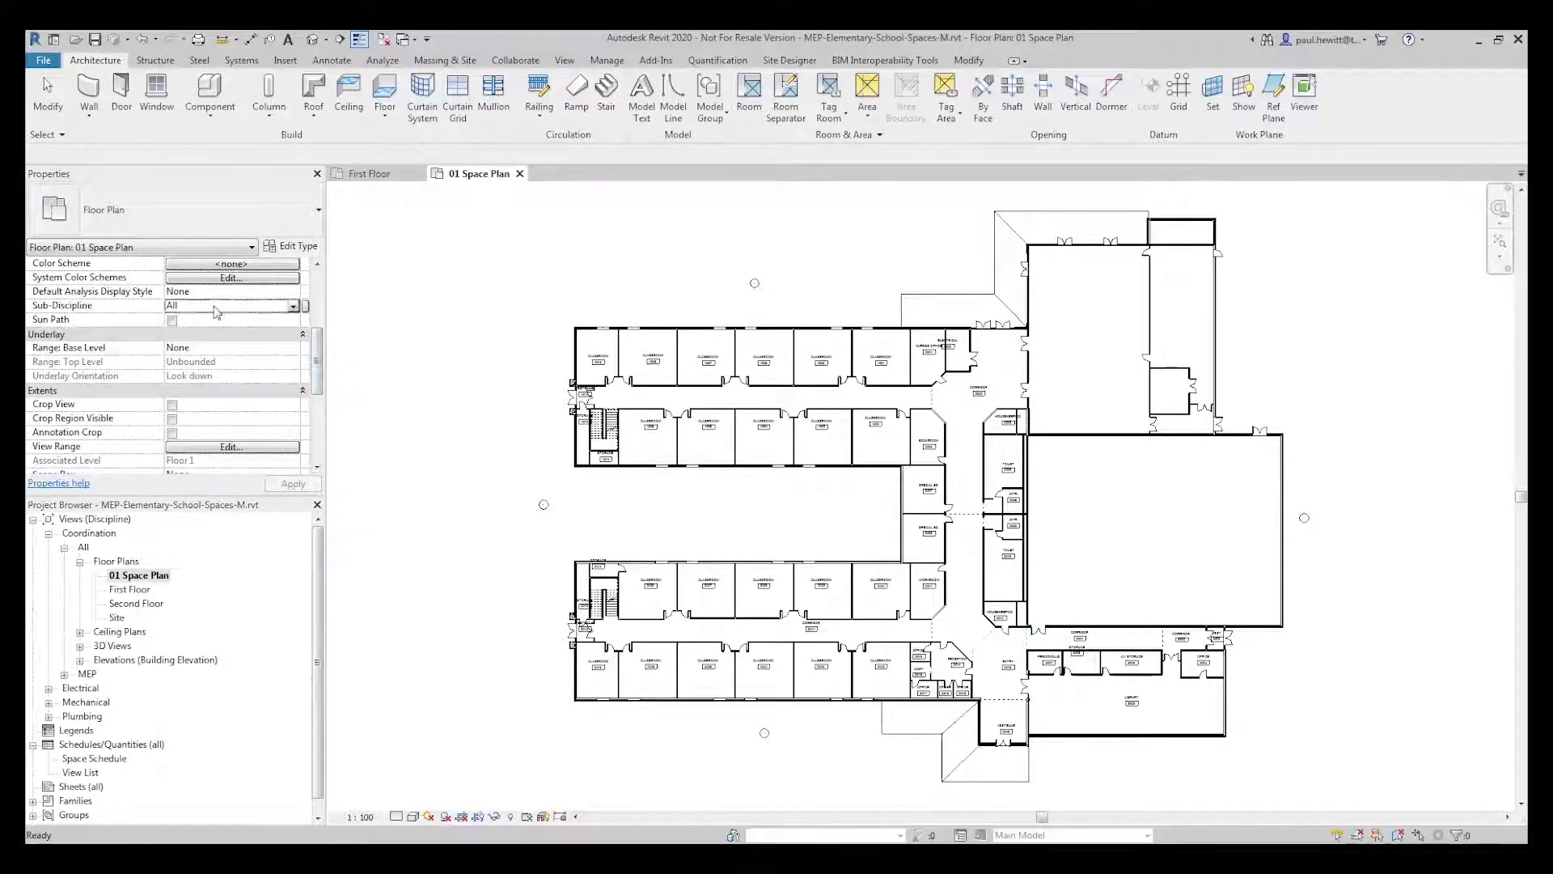
click(292, 306)
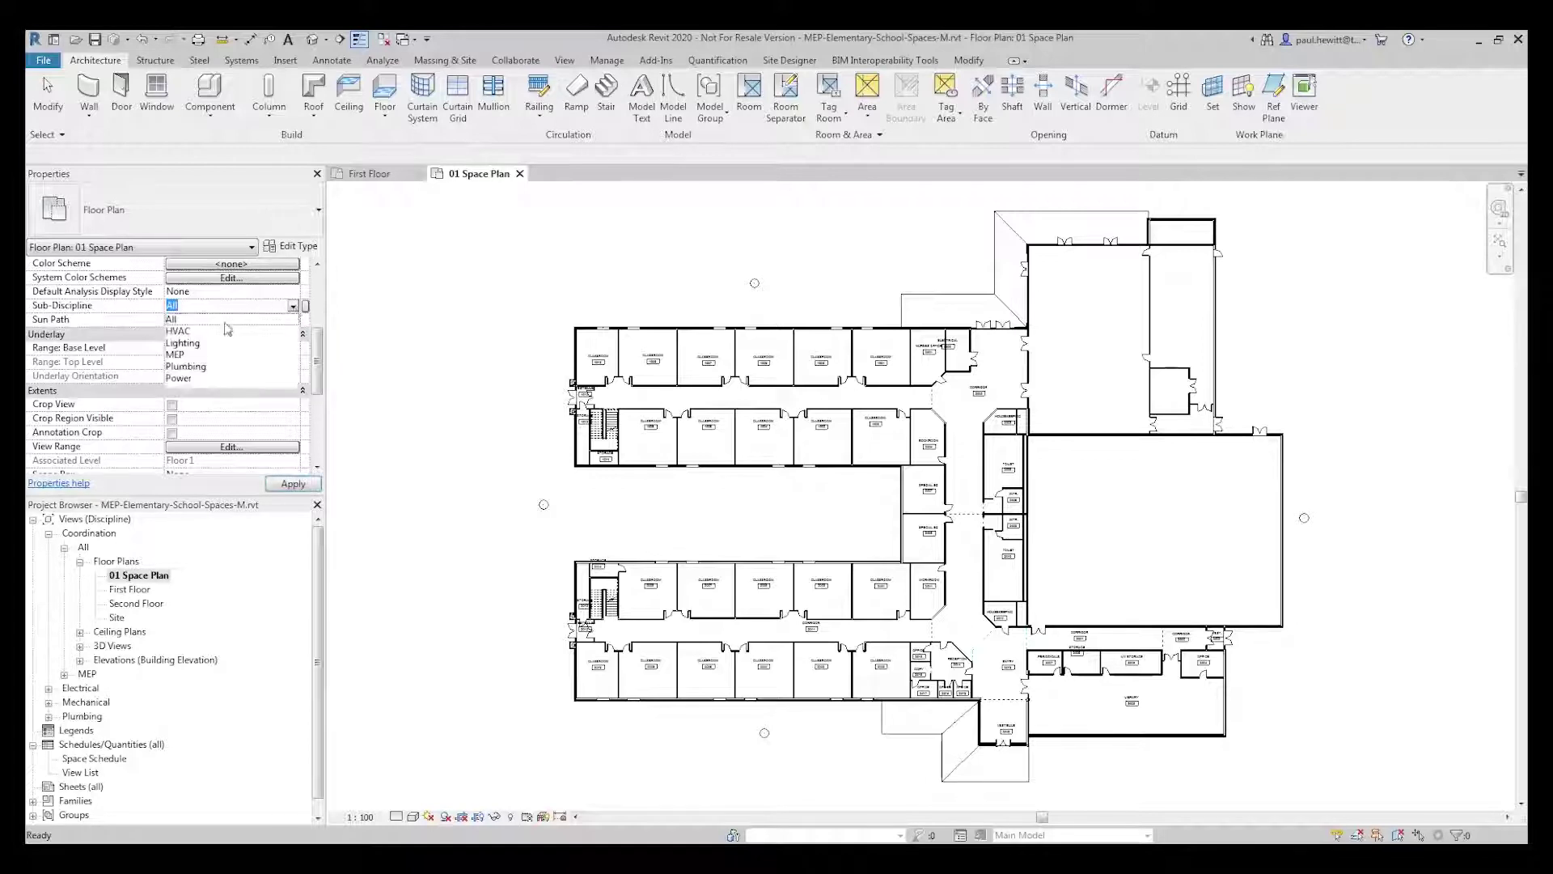
click(198, 355)
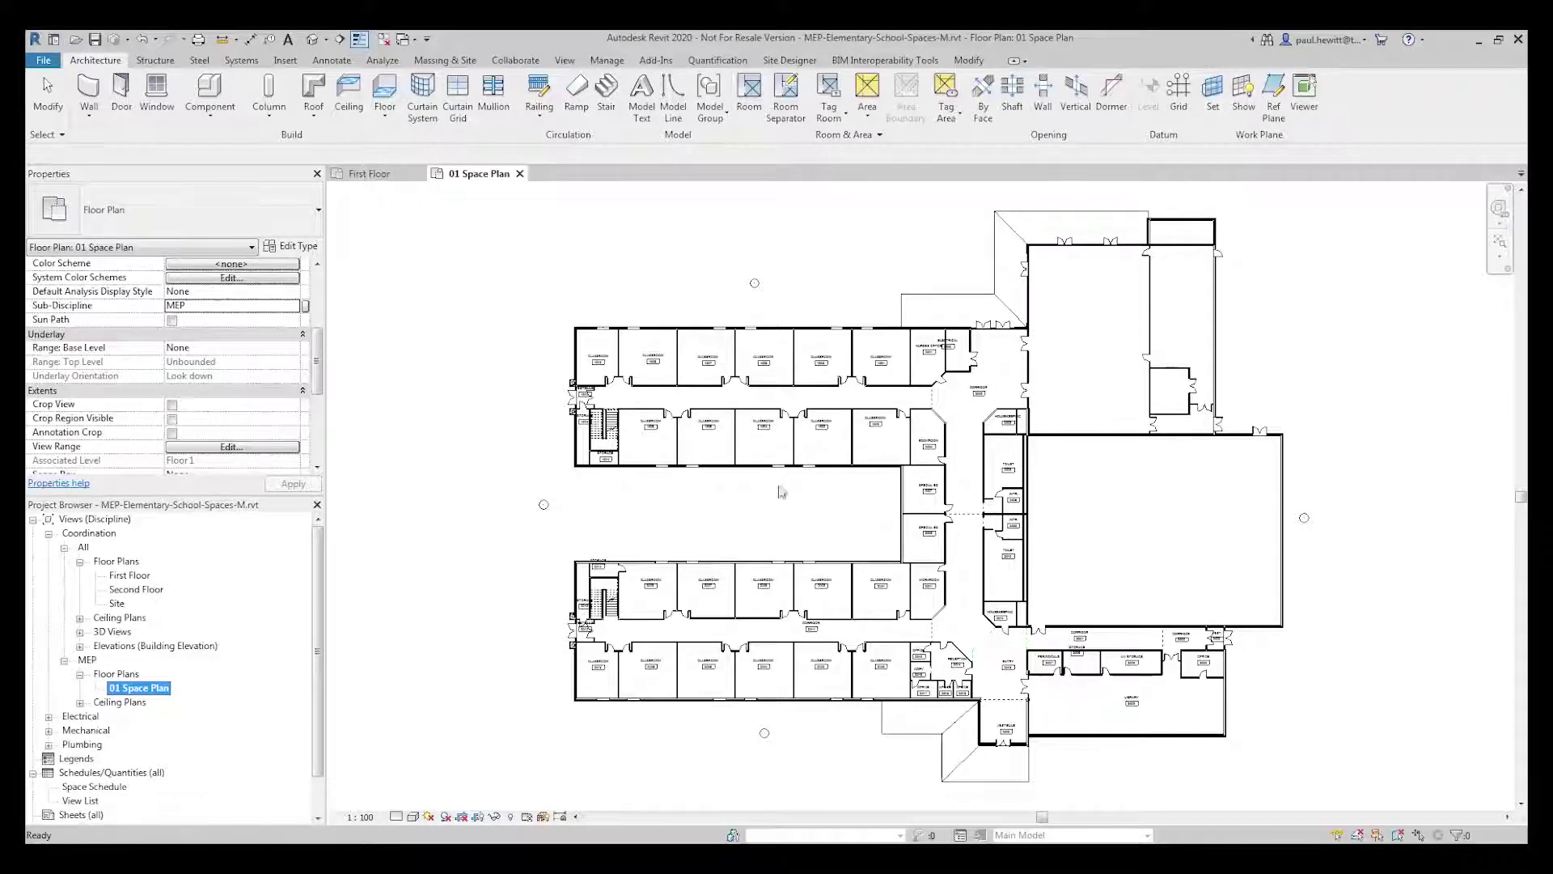
click(737, 516)
In Visibility/Graphics (VG), turn on the Spaces Interior subcategory and apply
key(v)
key(g)
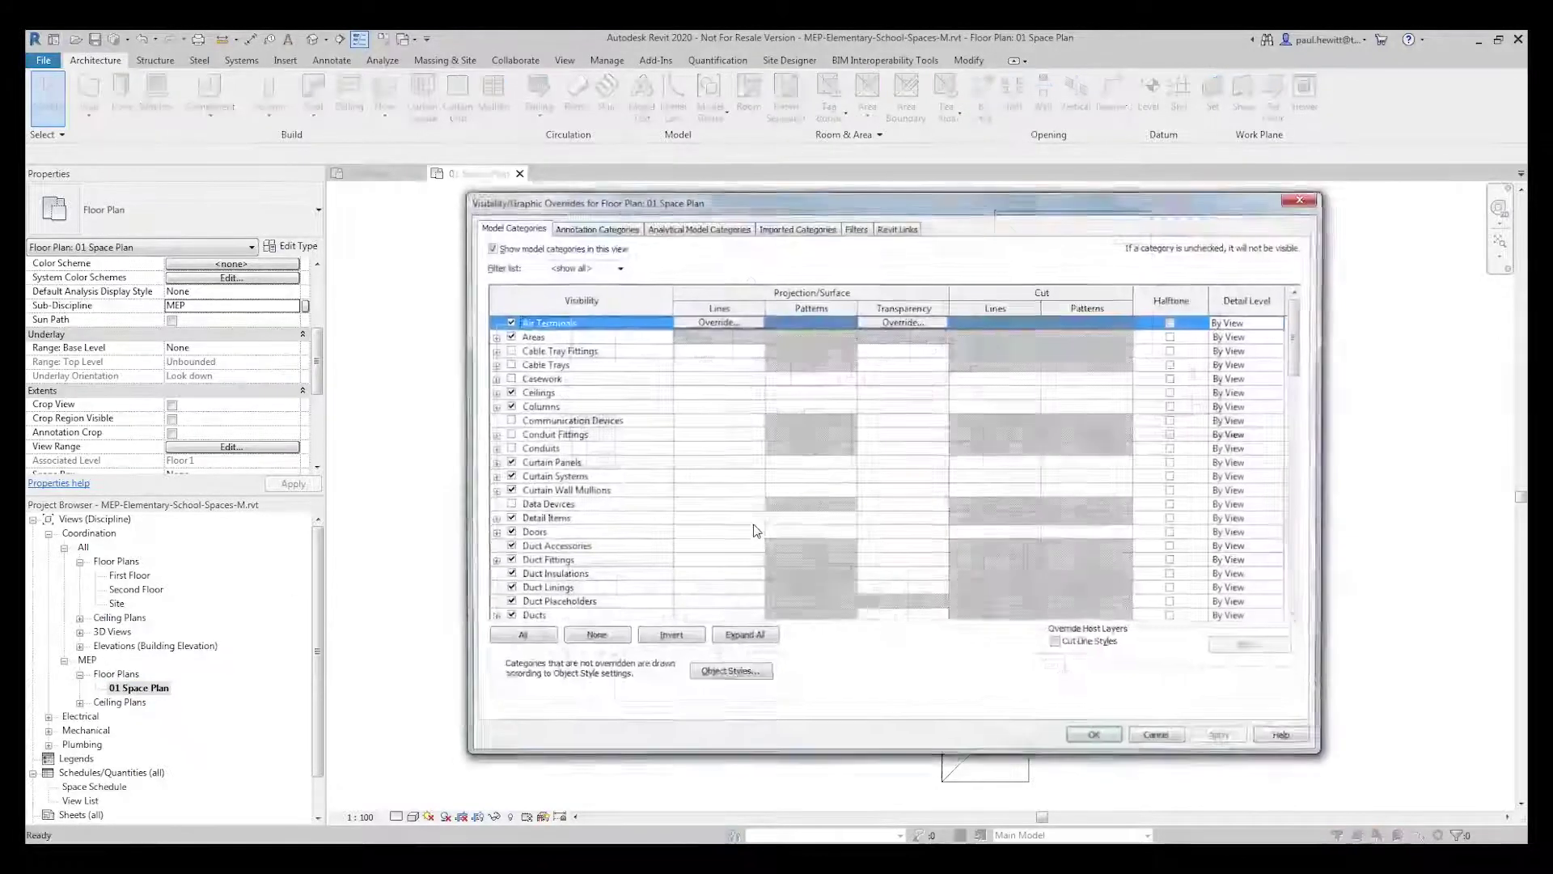
drag(1299, 324, 1309, 503)
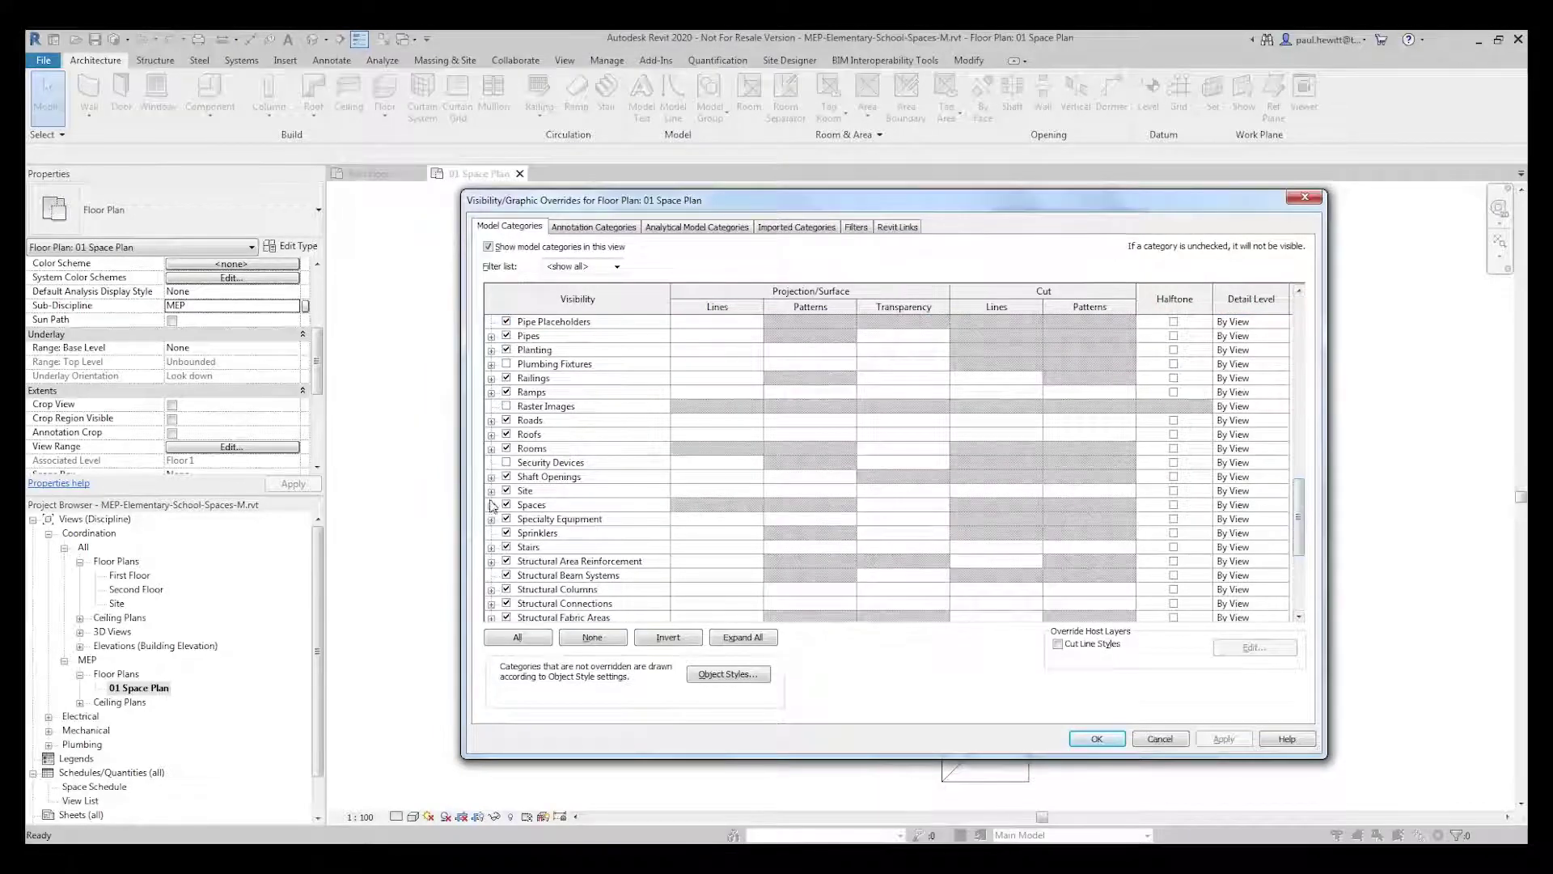
click(491, 505)
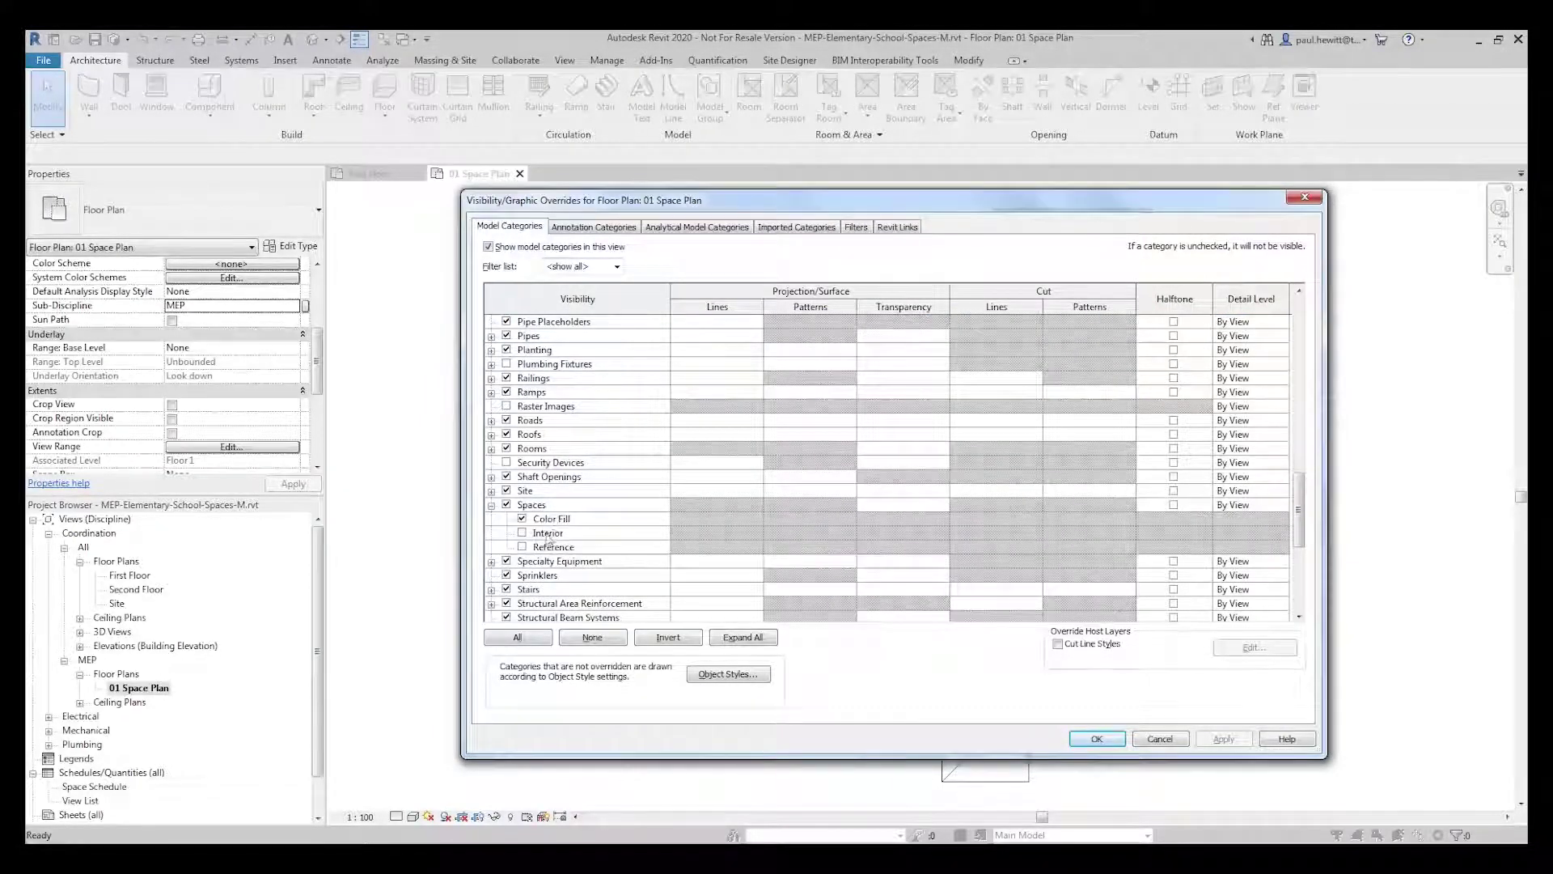
click(522, 533)
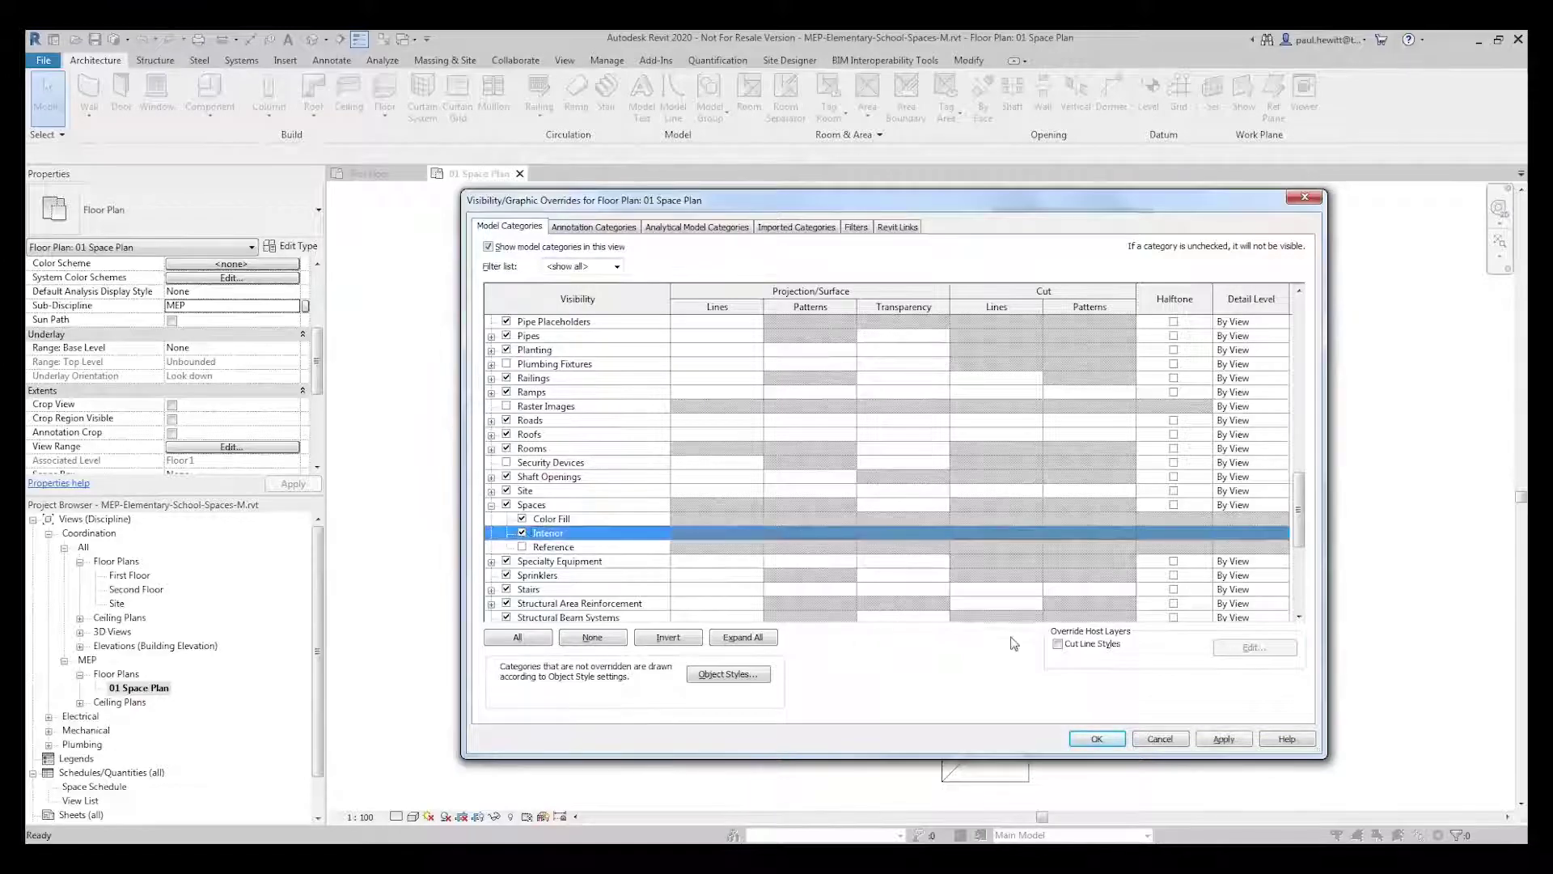
click(1097, 738)
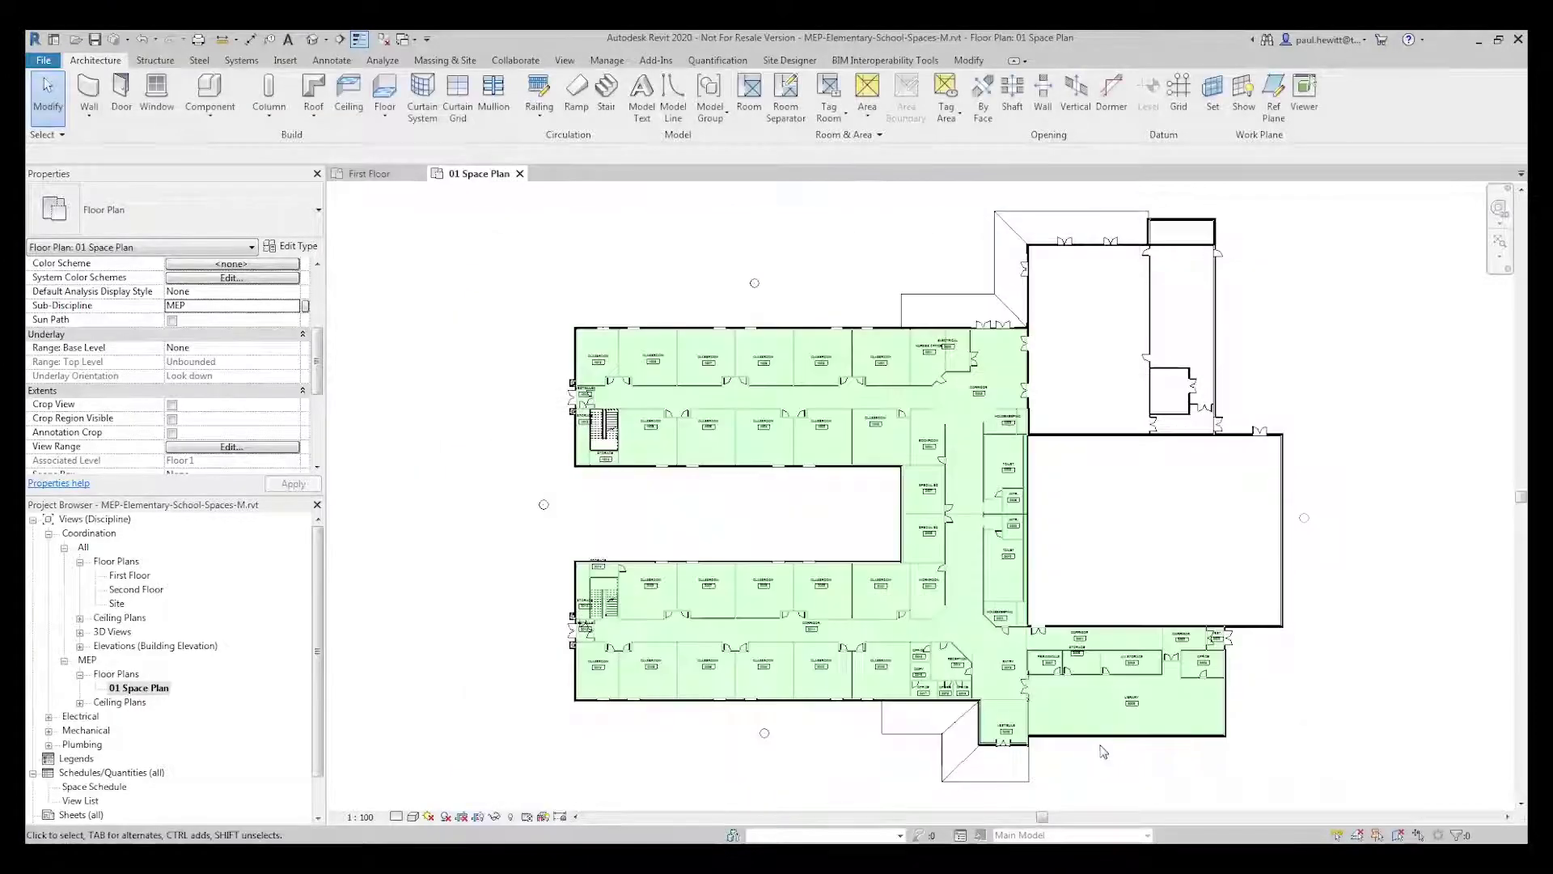
Create a view template named 'Space Plan' from the 01 Space Plan view
right_click(162, 692)
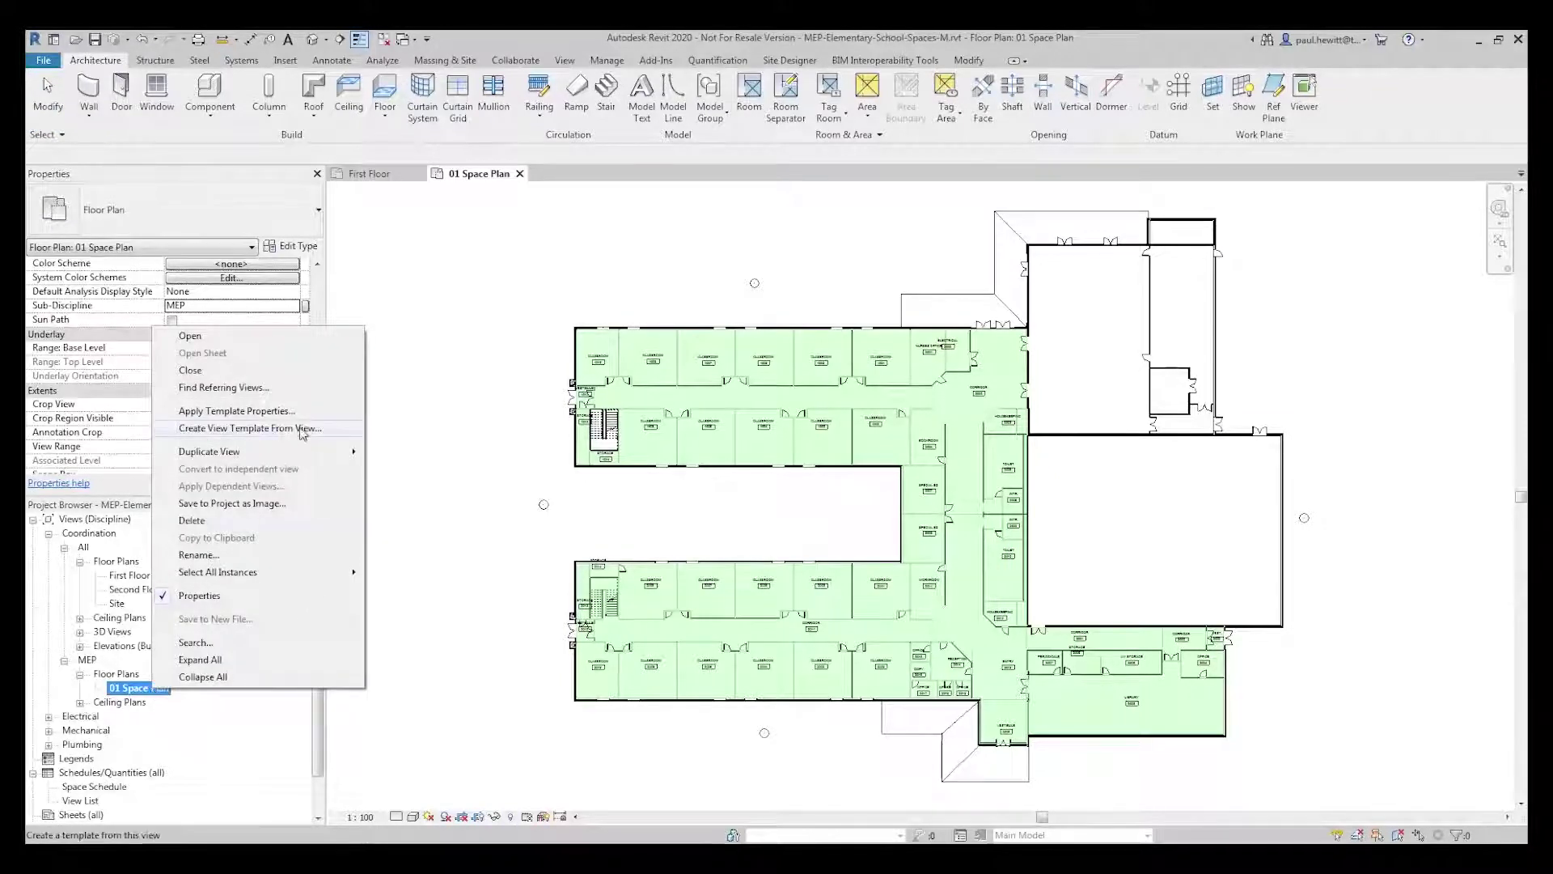
click(302, 429)
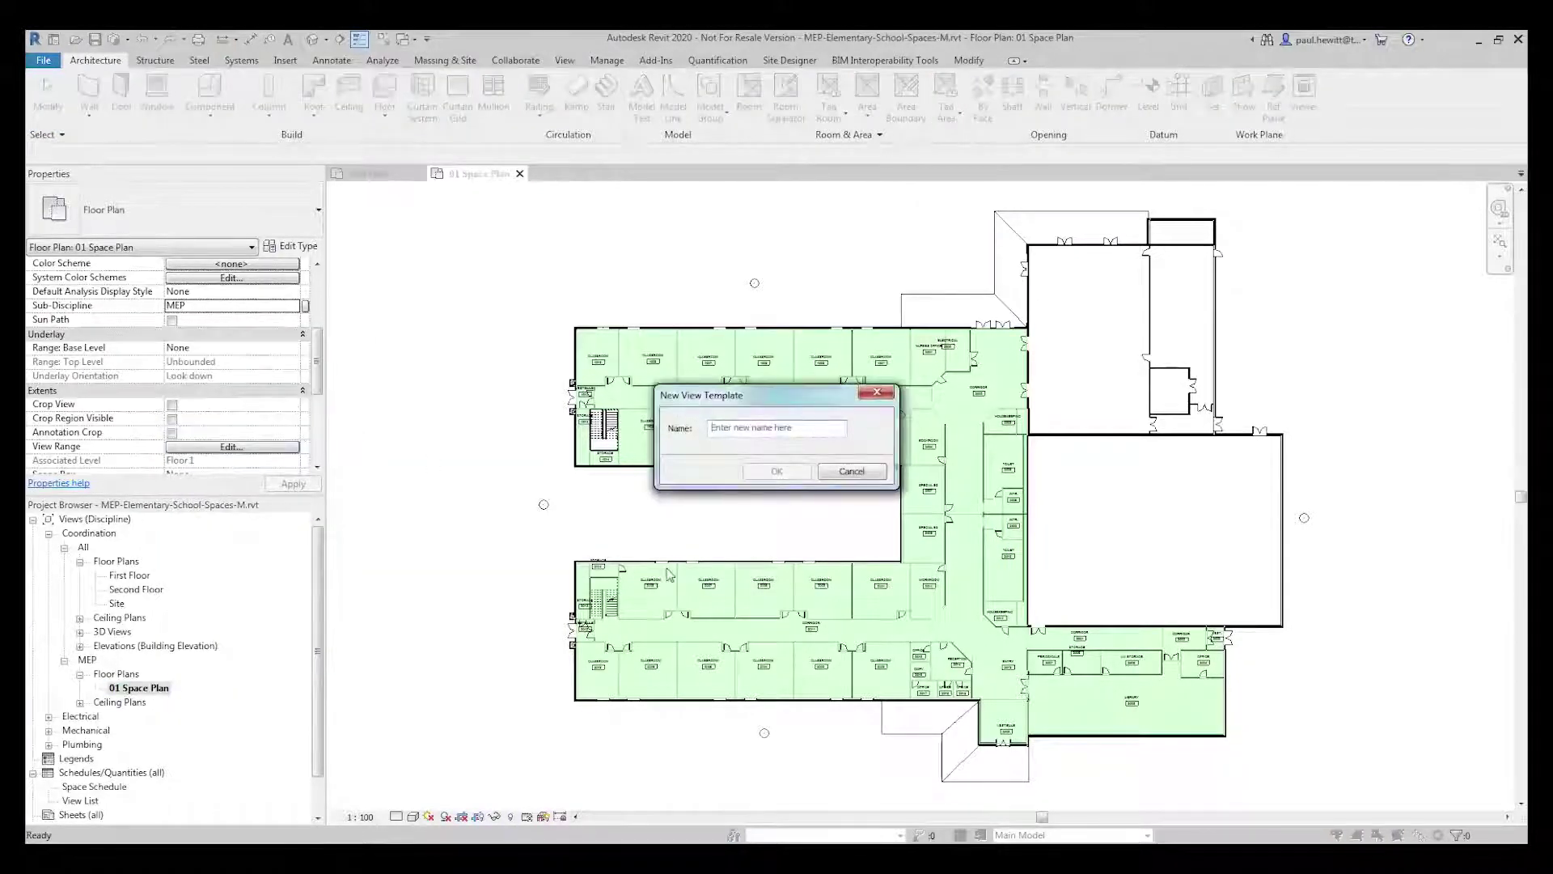
text(Space Pla)
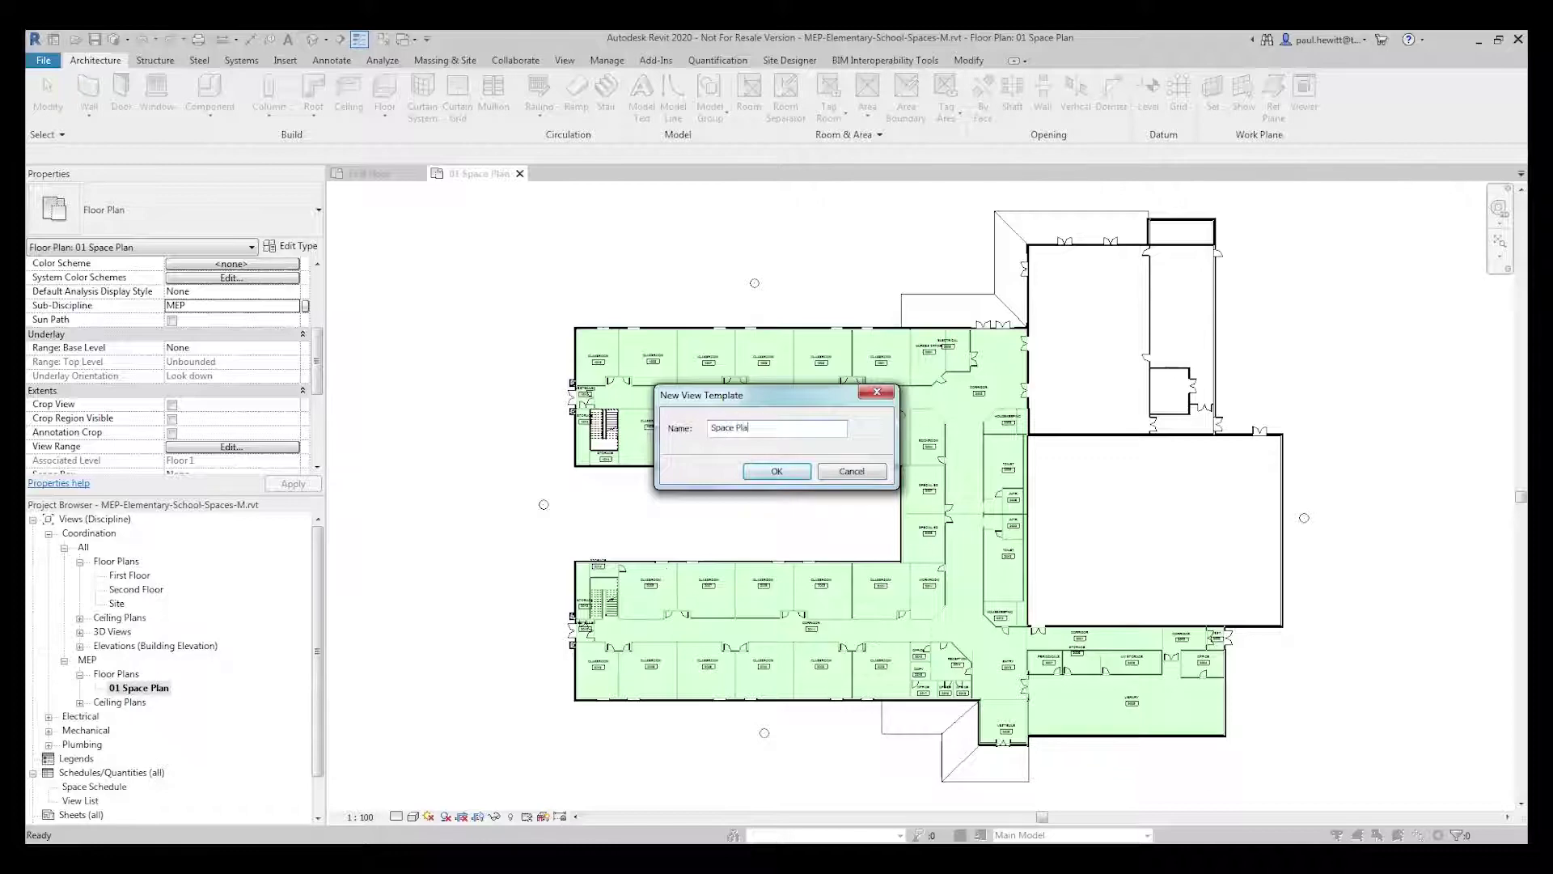
key(Return)
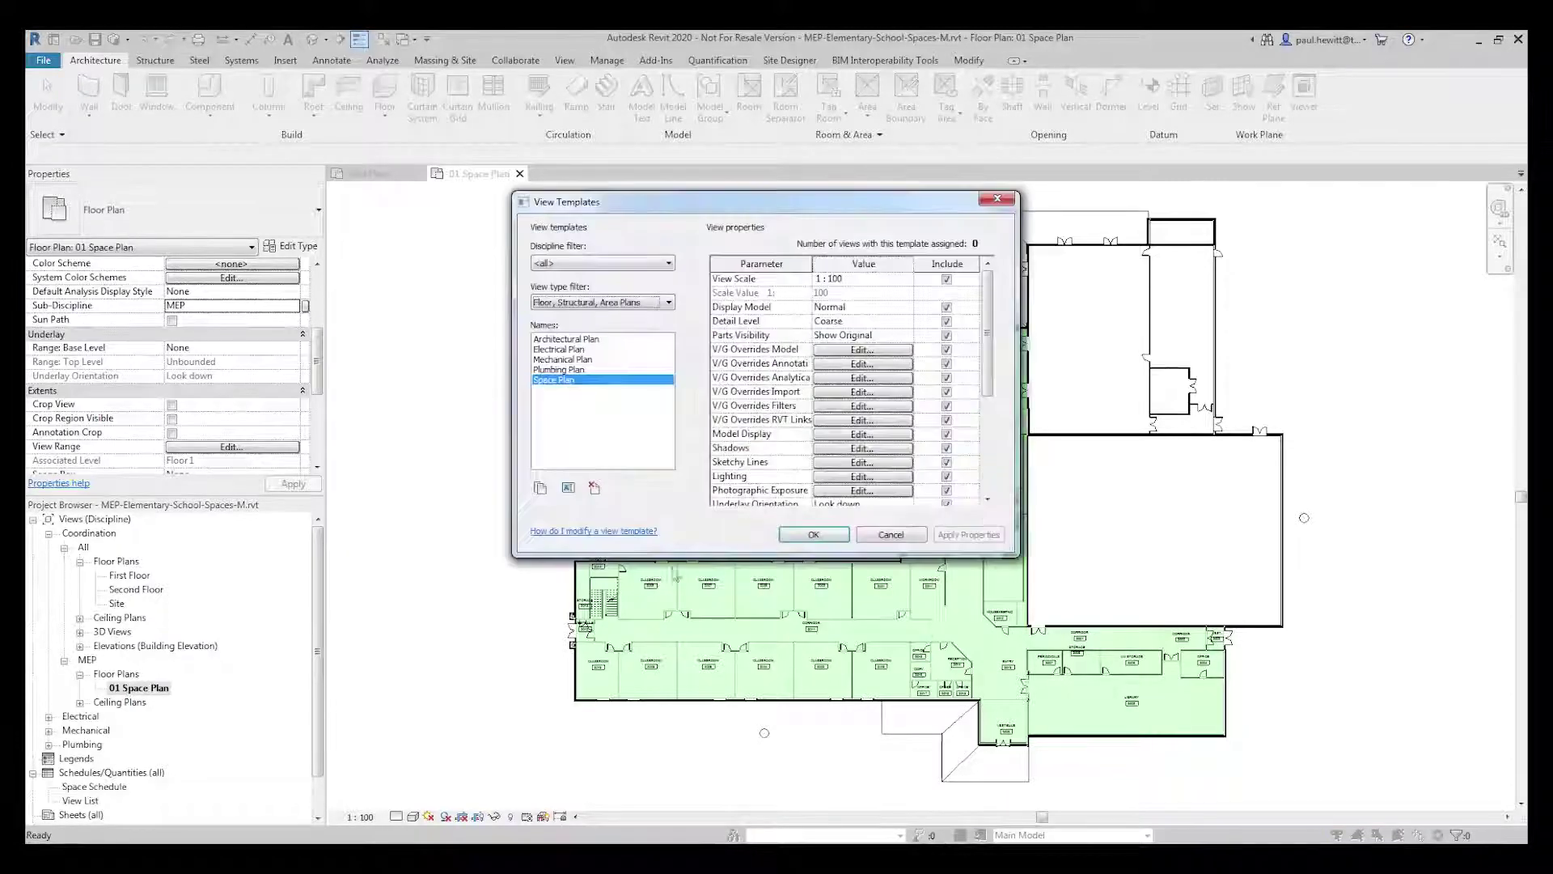
click(816, 535)
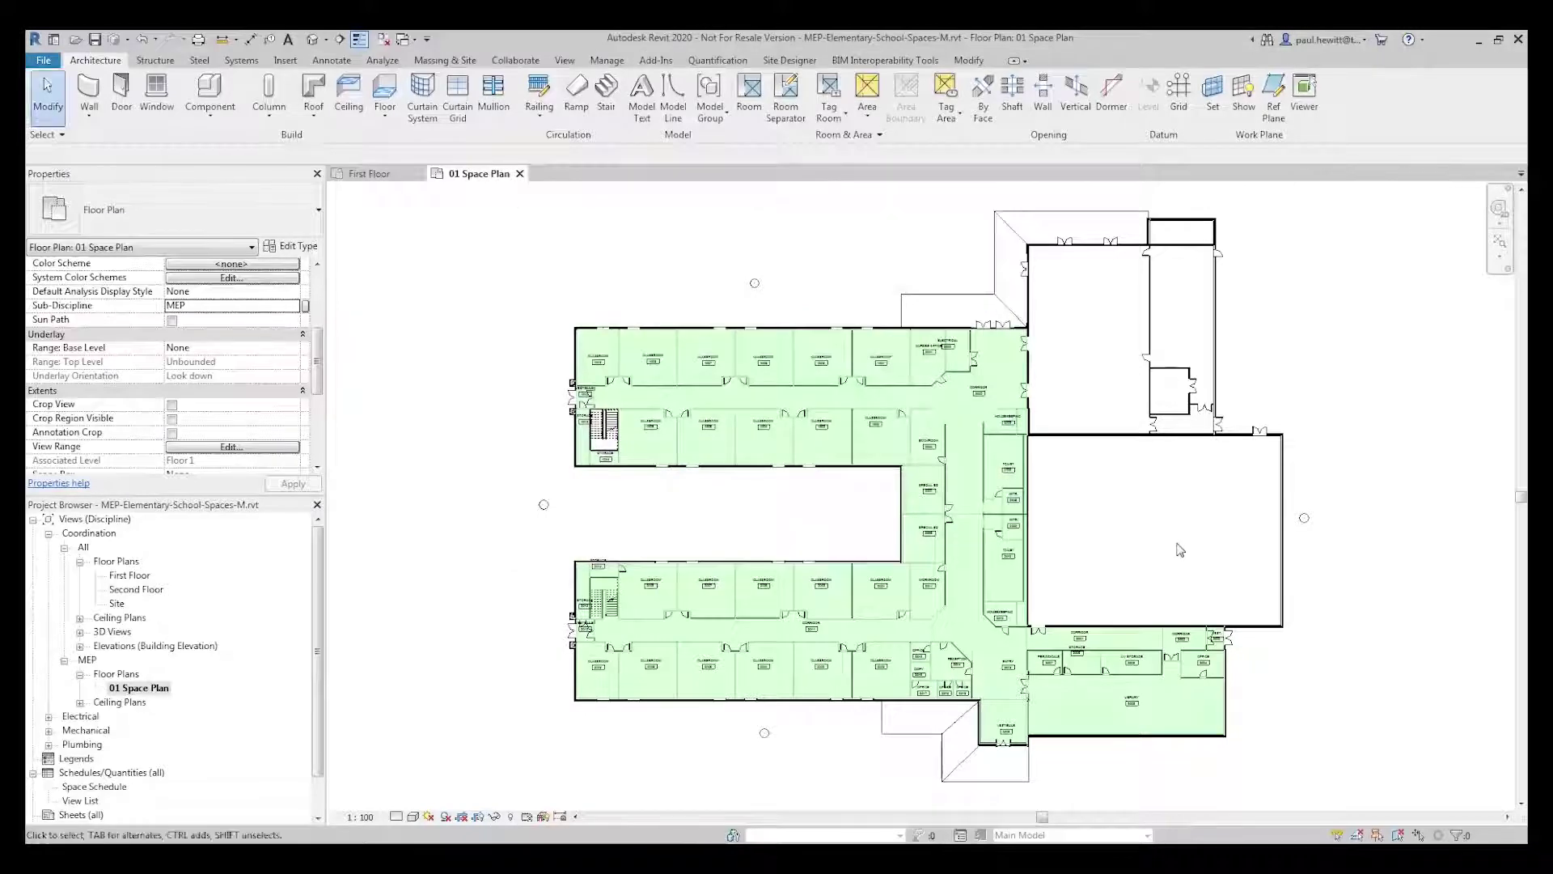
Start a new space with Upper Limit Floor 2 and offset 0
scroll(873, 512, up, 3)
scroll(877, 512, up, 2)
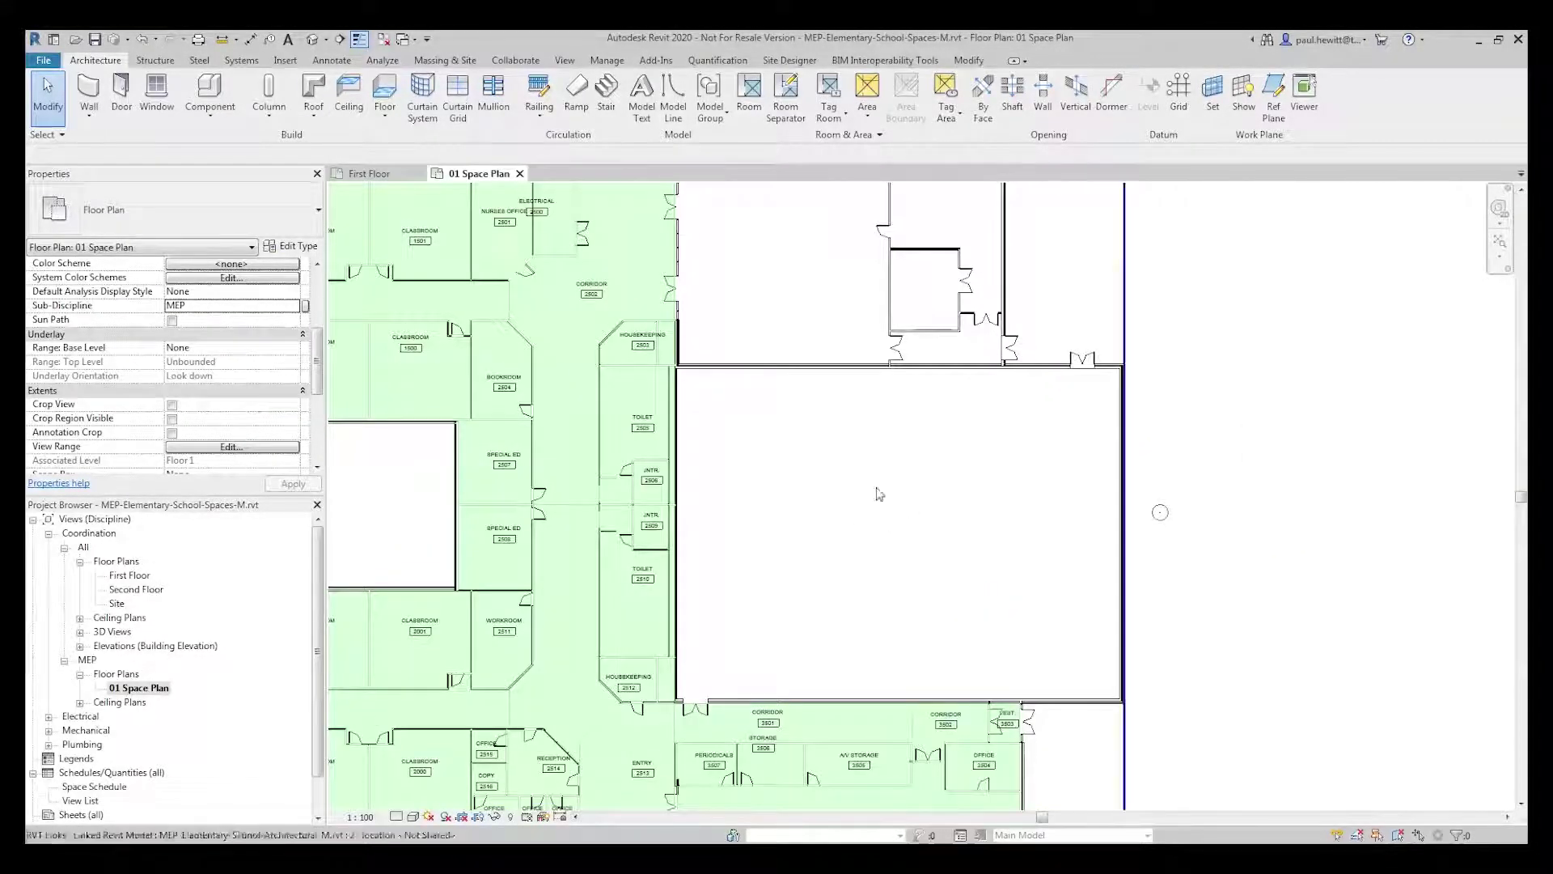
click(378, 61)
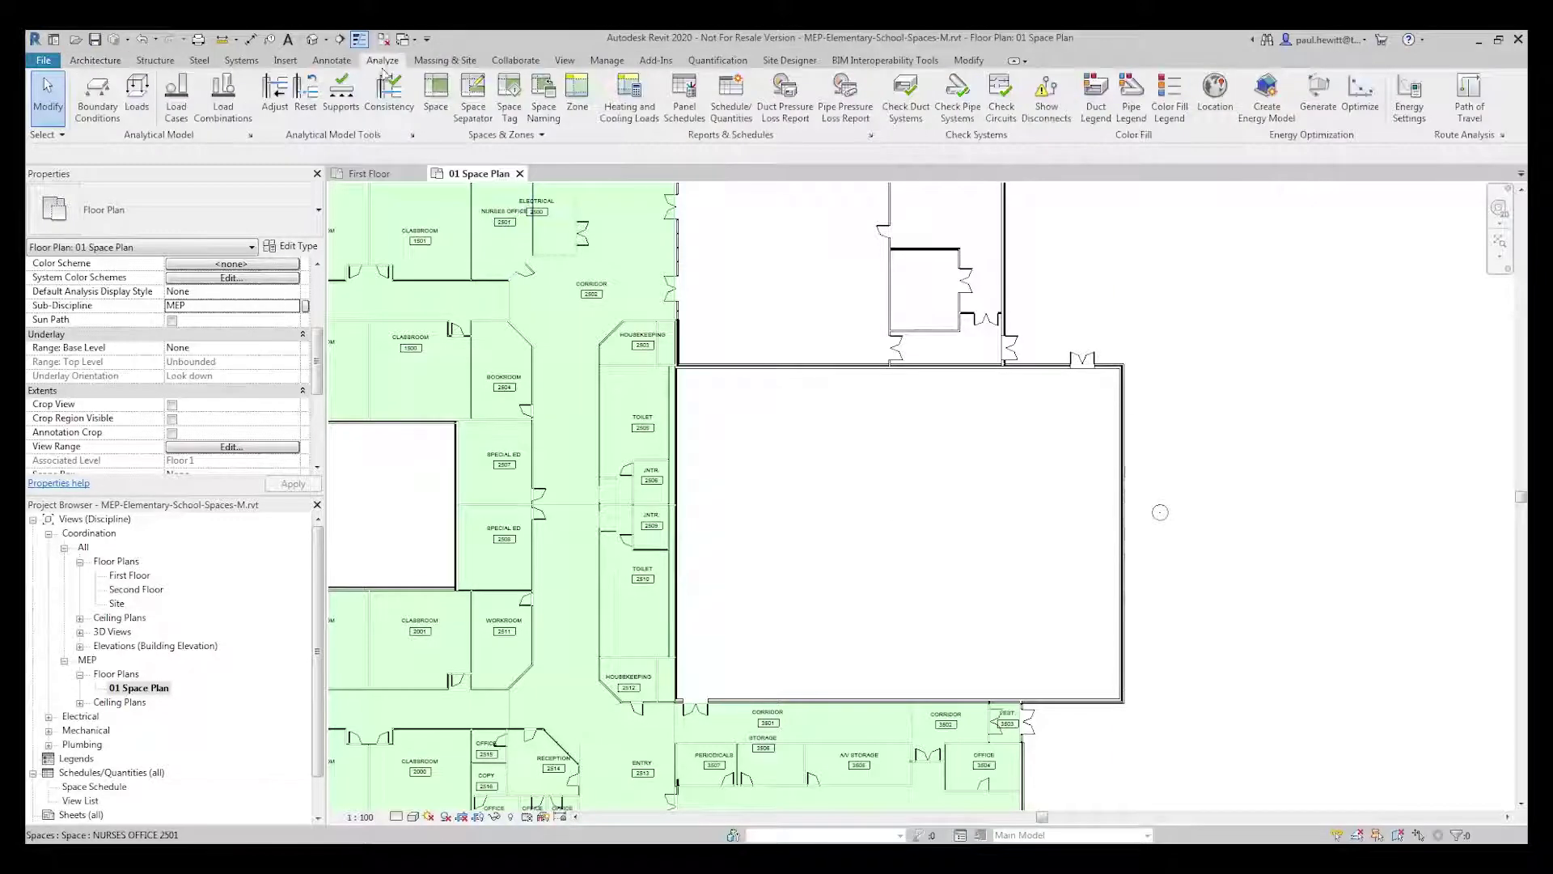
click(435, 89)
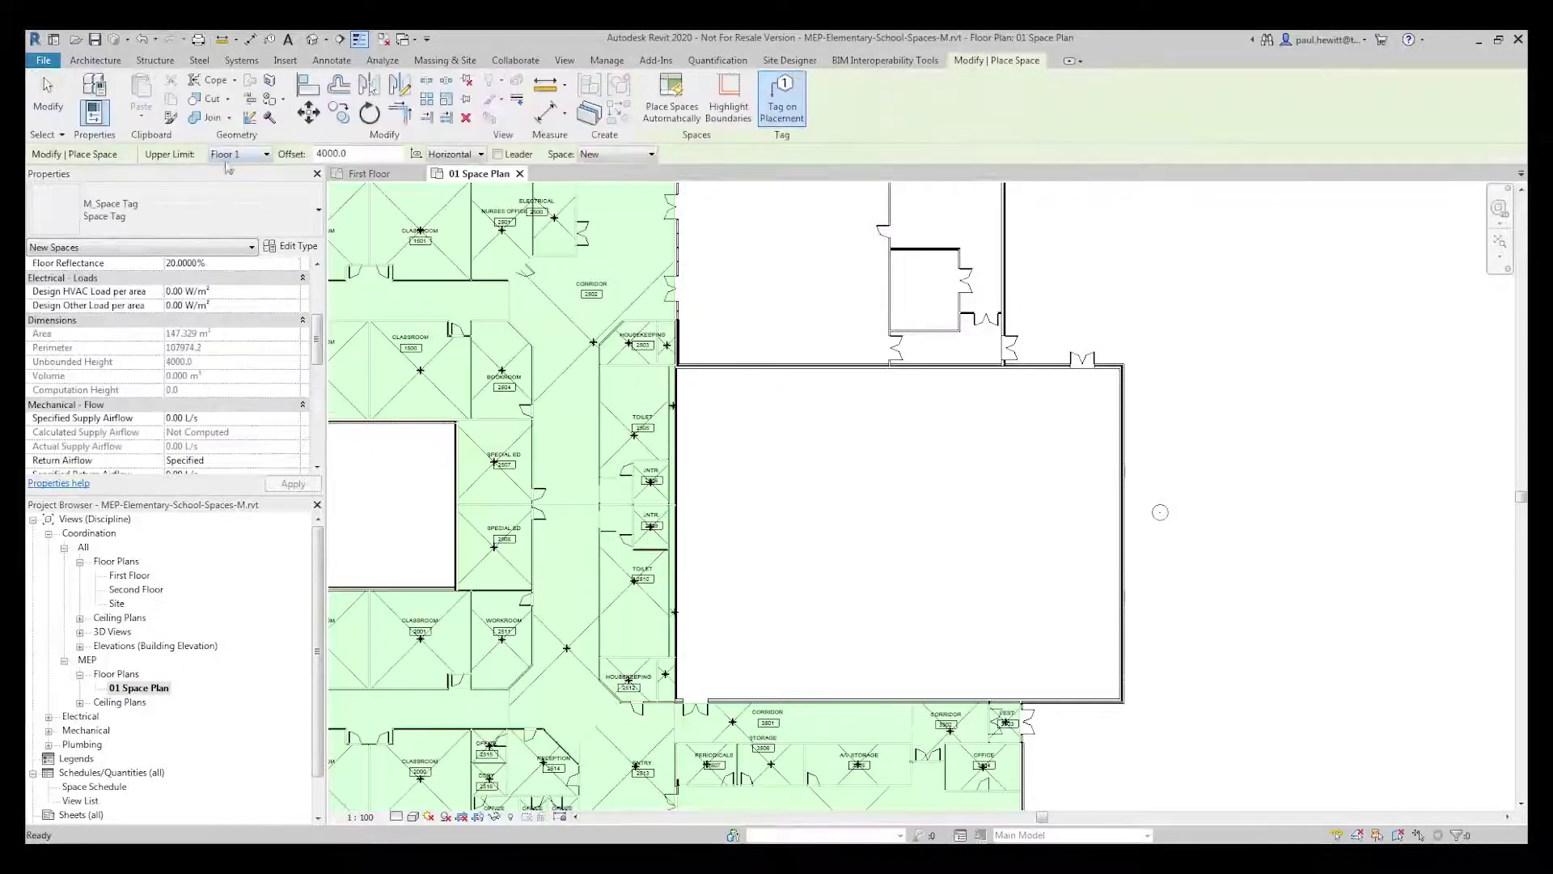
click(261, 155)
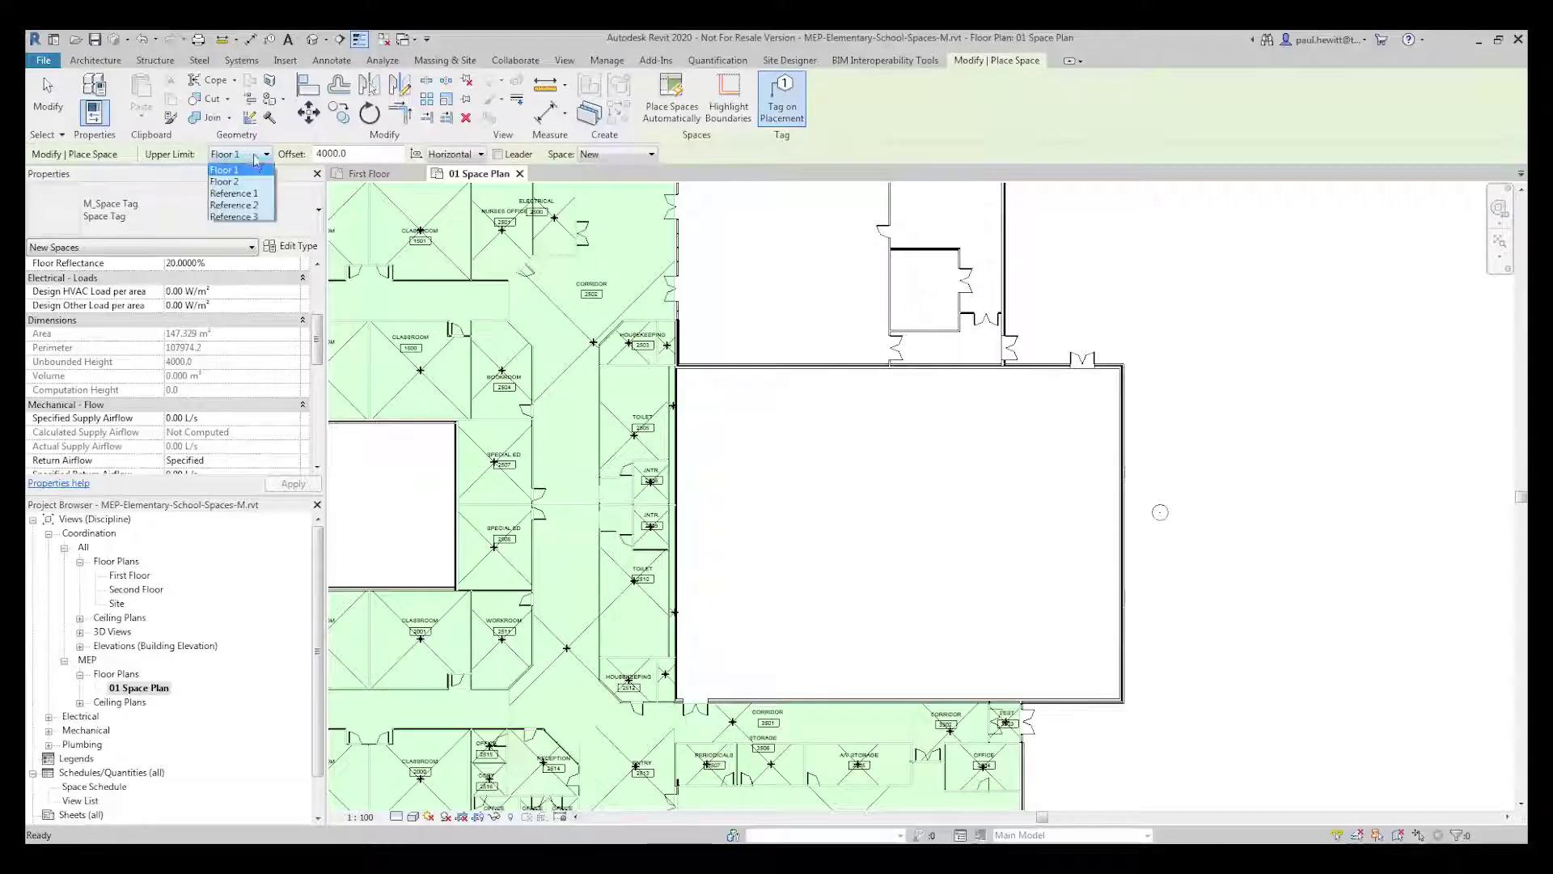
click(249, 186)
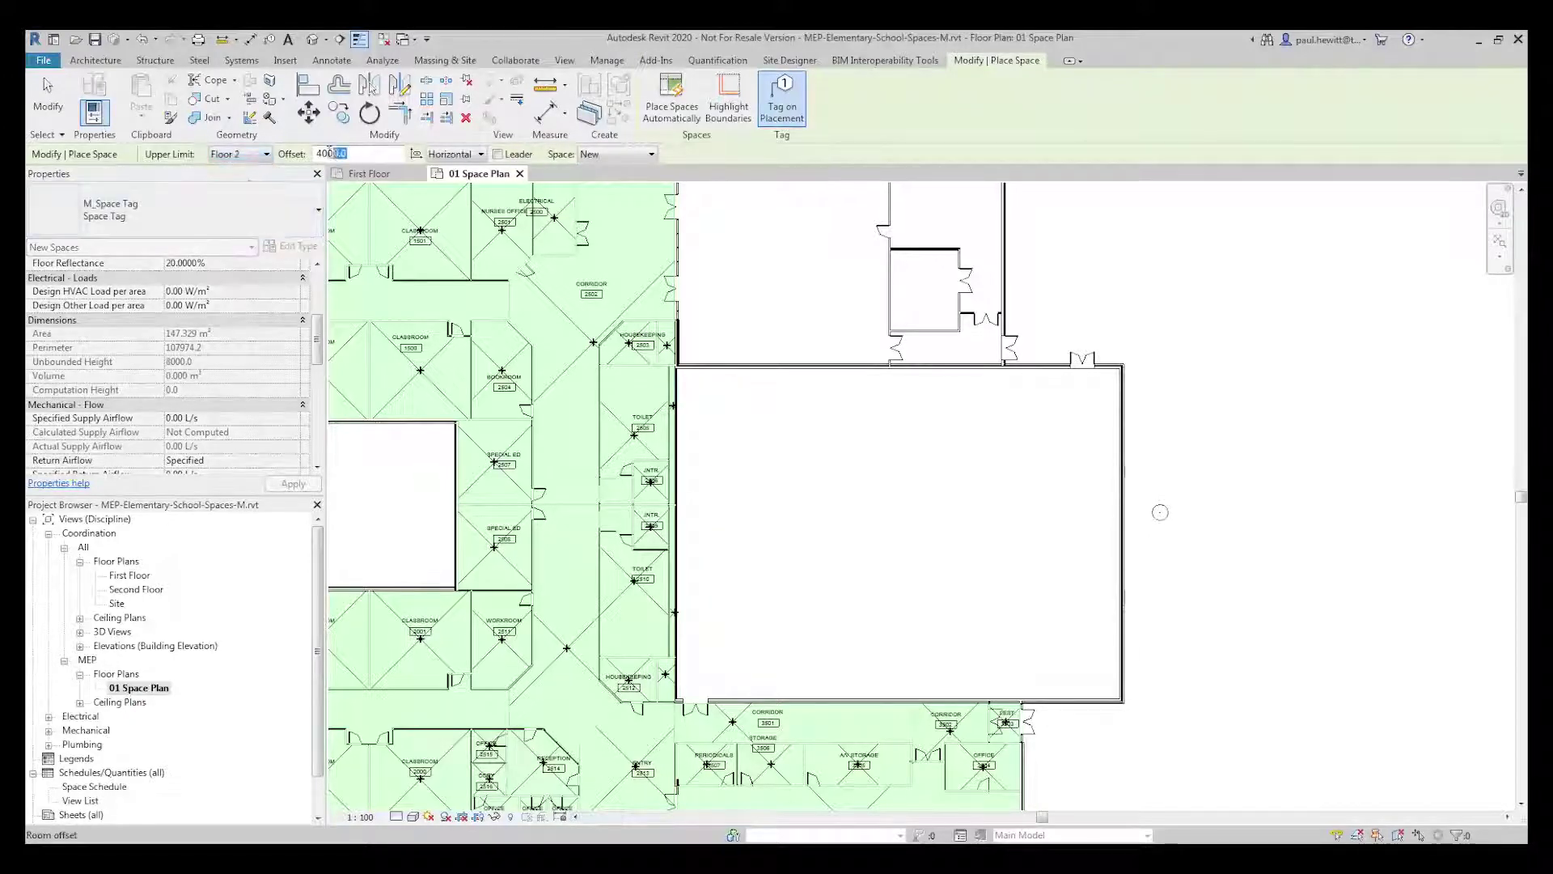
text(0)
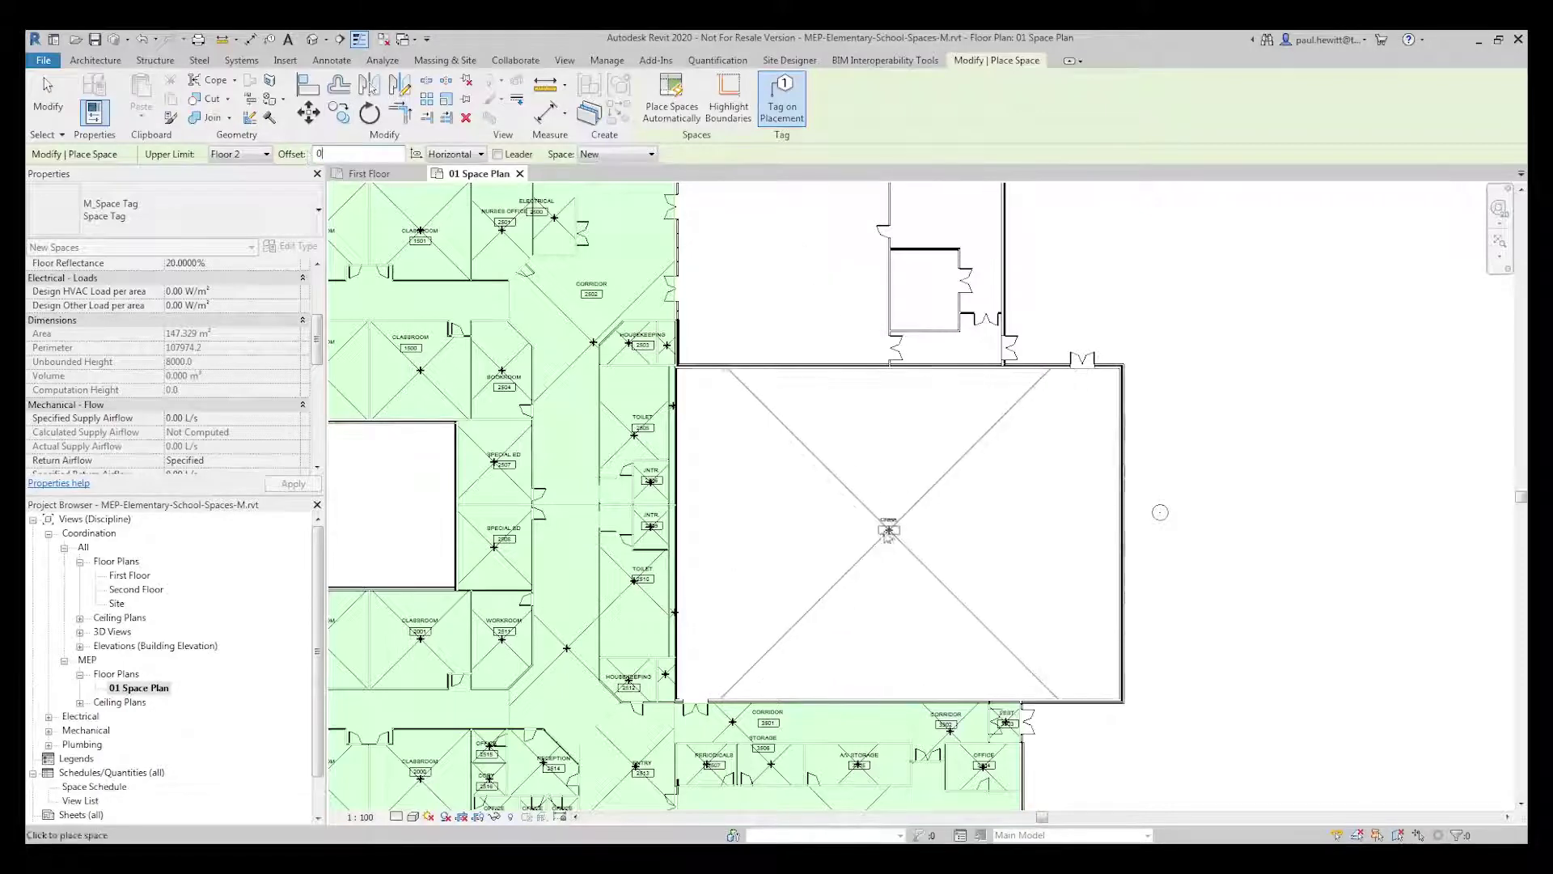
Place the space in the large empty room and select the new Chase 1005 space
click(908, 532)
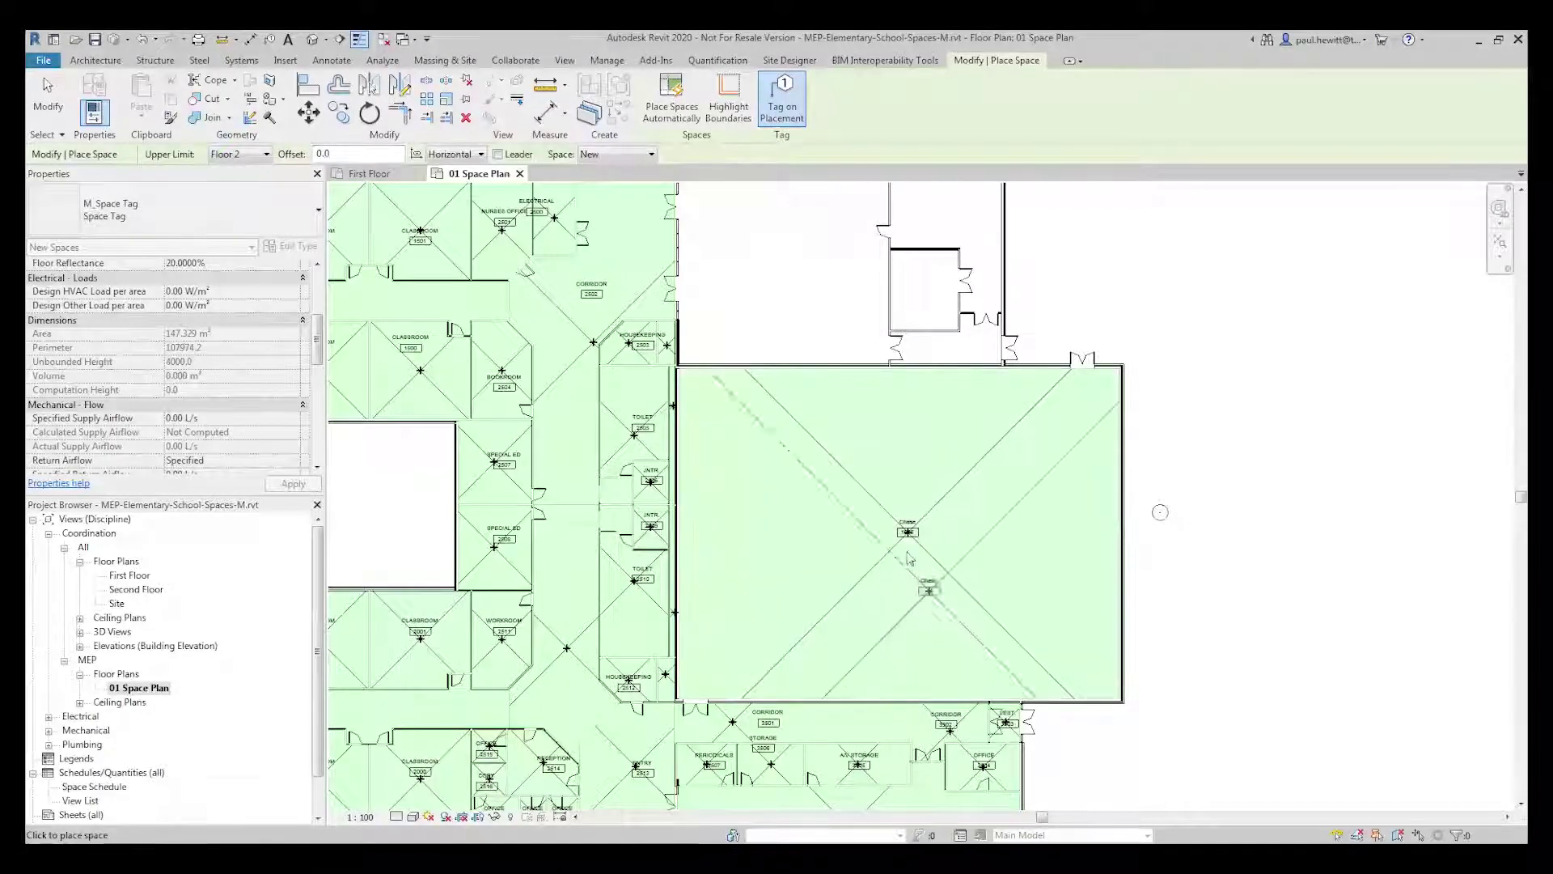
key(Escape)
key(Escape)
scroll(910, 536, up, 3)
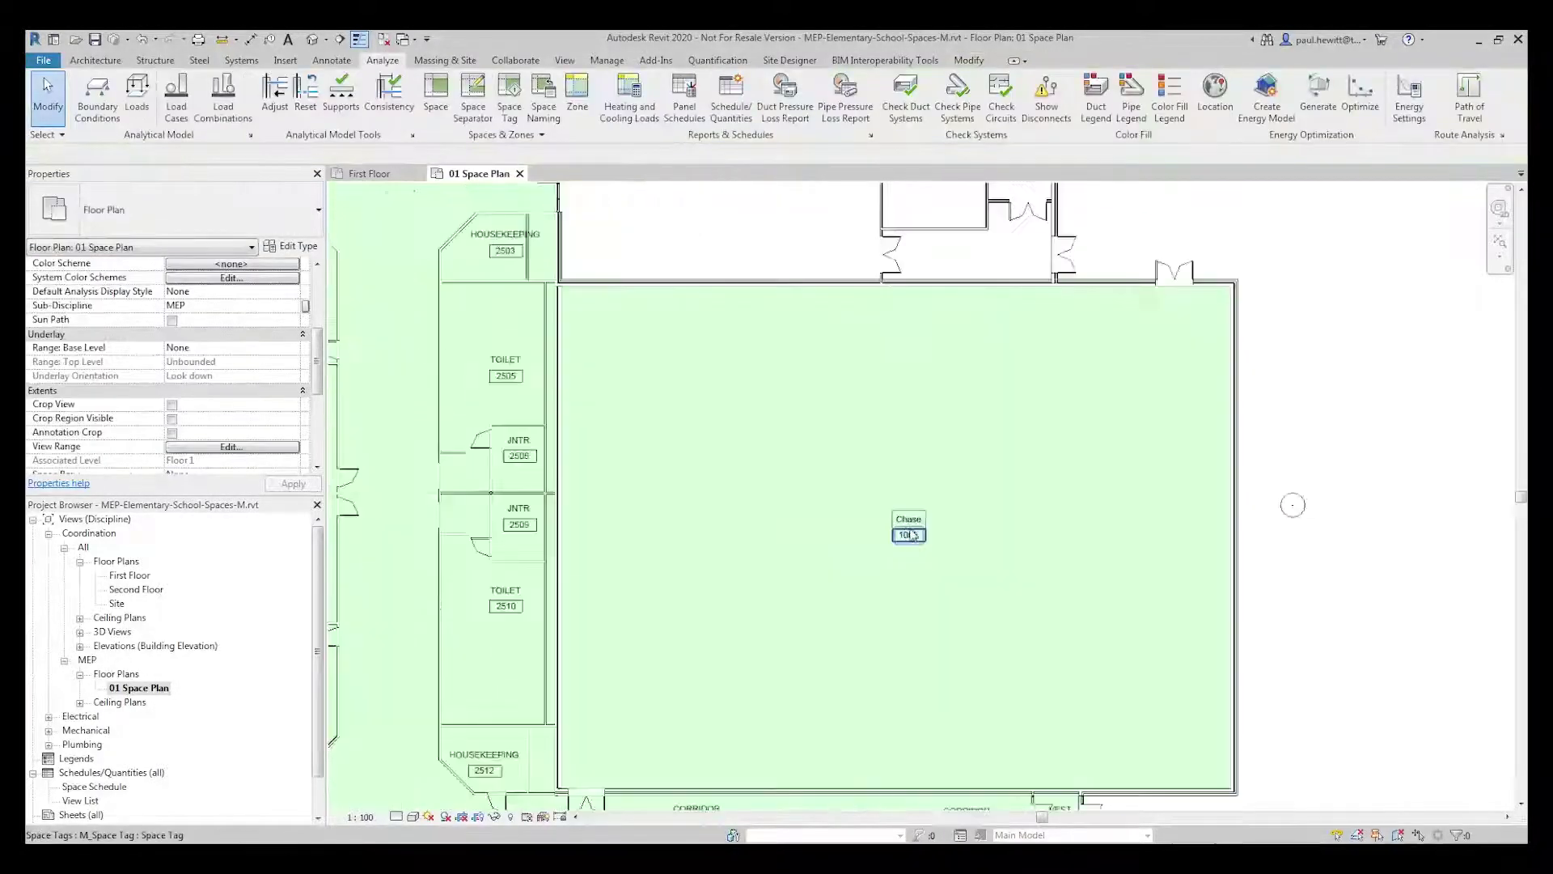
scroll(914, 542, up, 3)
scroll(918, 548, up, 3)
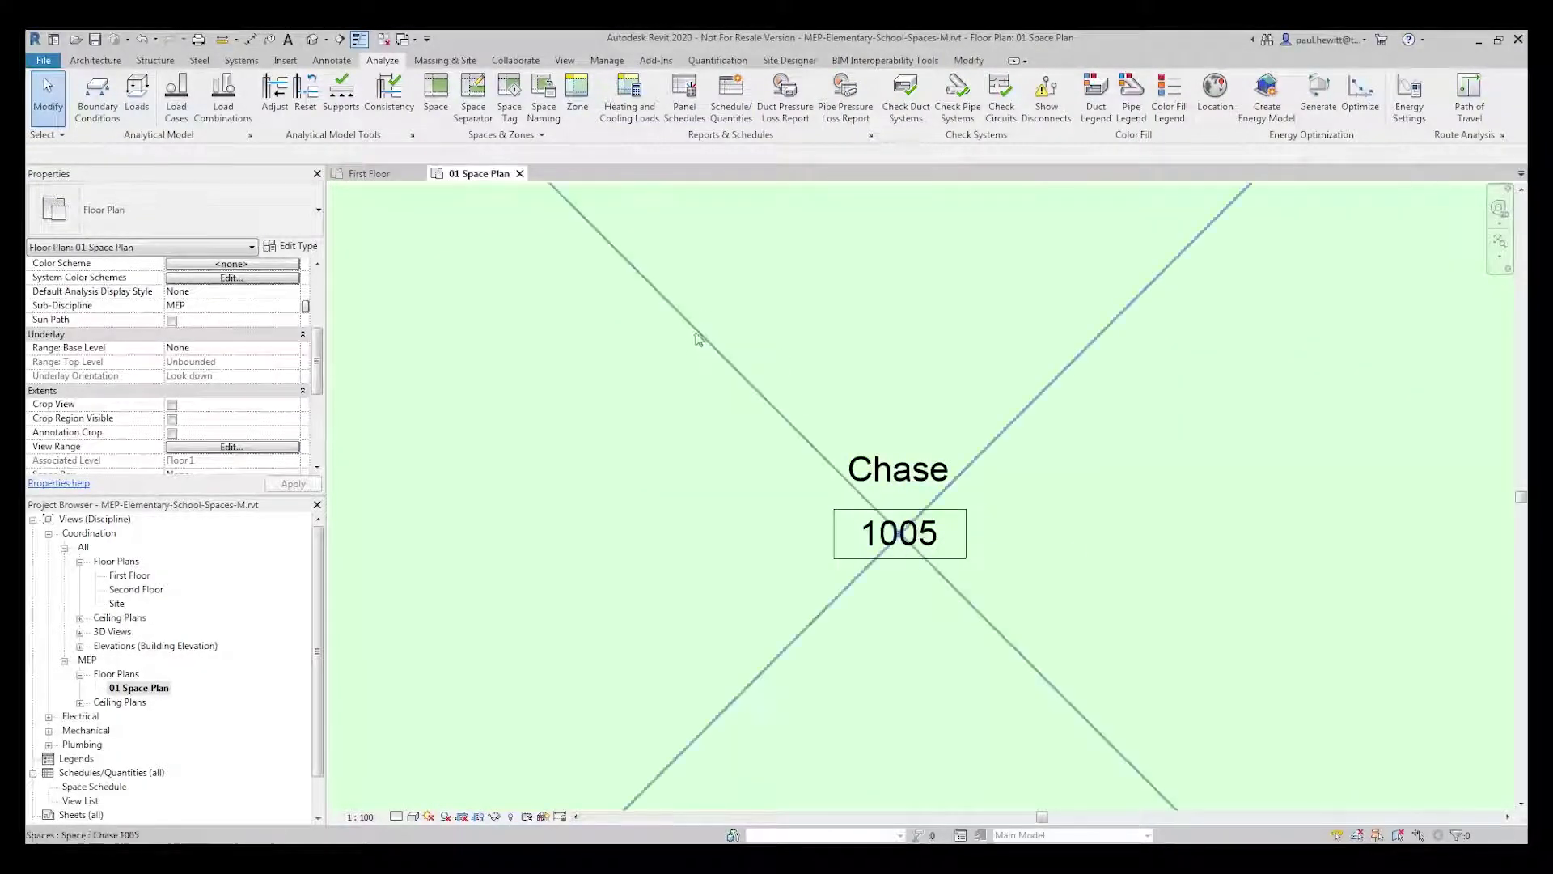
click(695, 335)
Give the selected space number 3500 and name GYM in Properties
scroll(267, 336, down, 2)
scroll(251, 340, down, 2)
scroll(239, 342, down, 2)
scroll(230, 345, down, 2)
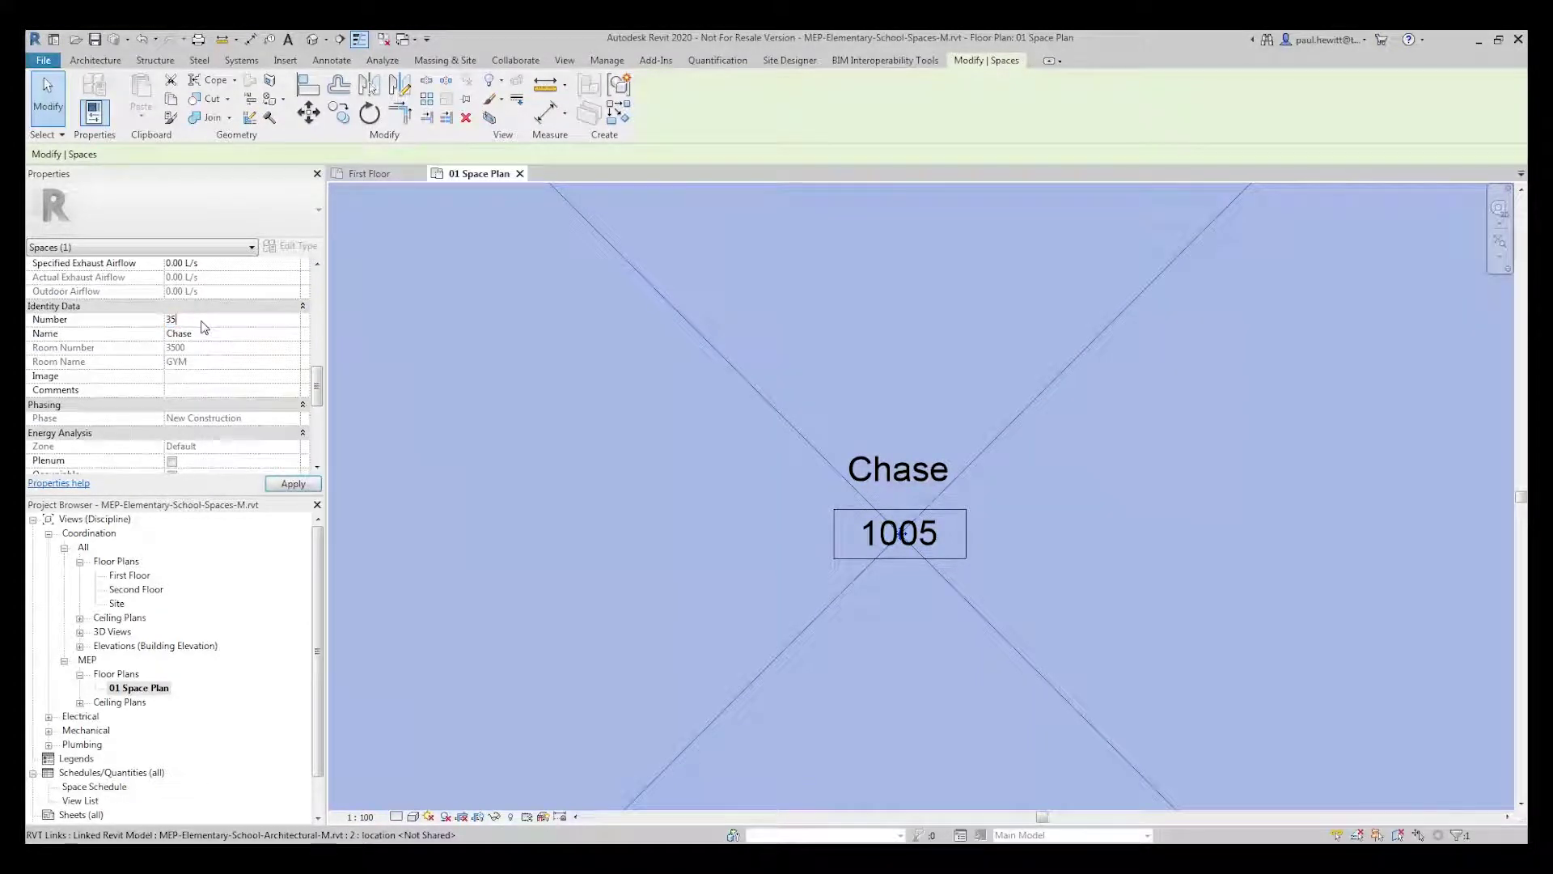
text(00)
click(202, 320)
click(204, 338)
text(GYM)
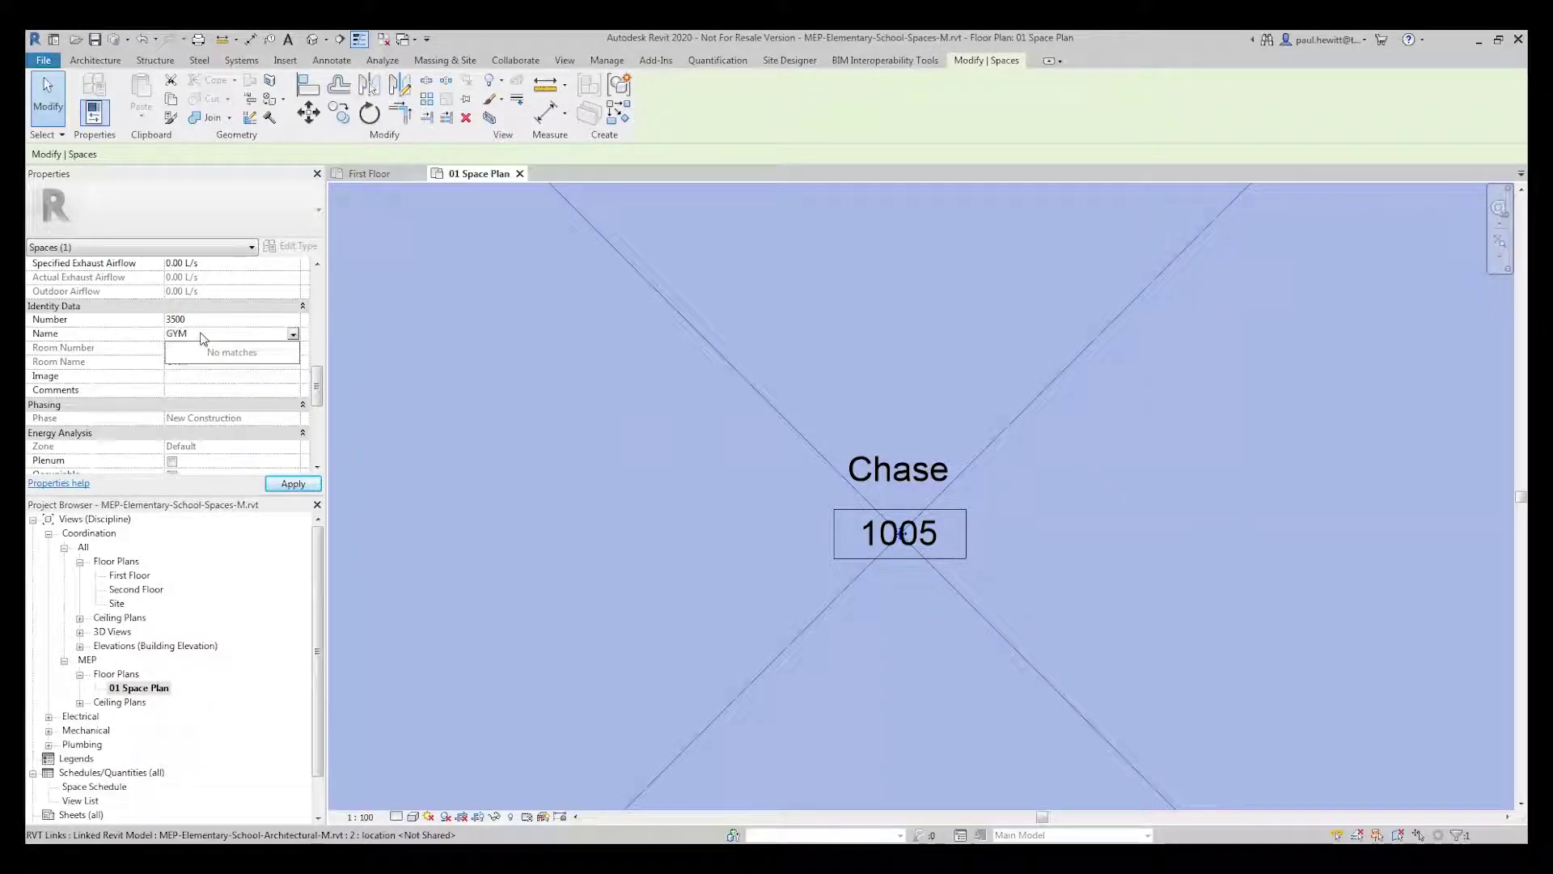
key(Return)
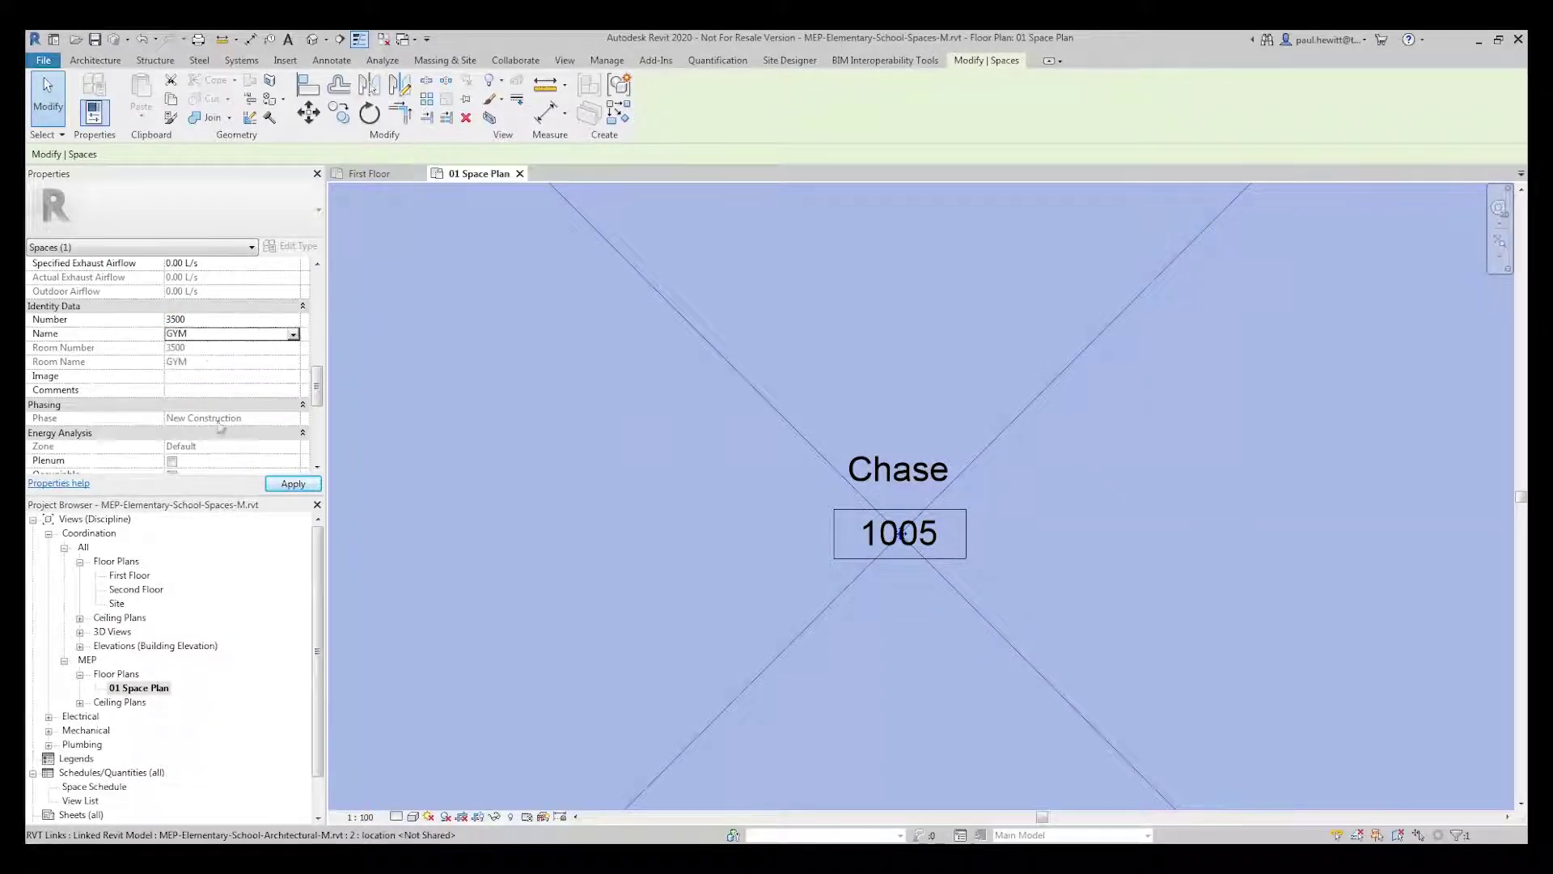
click(293, 484)
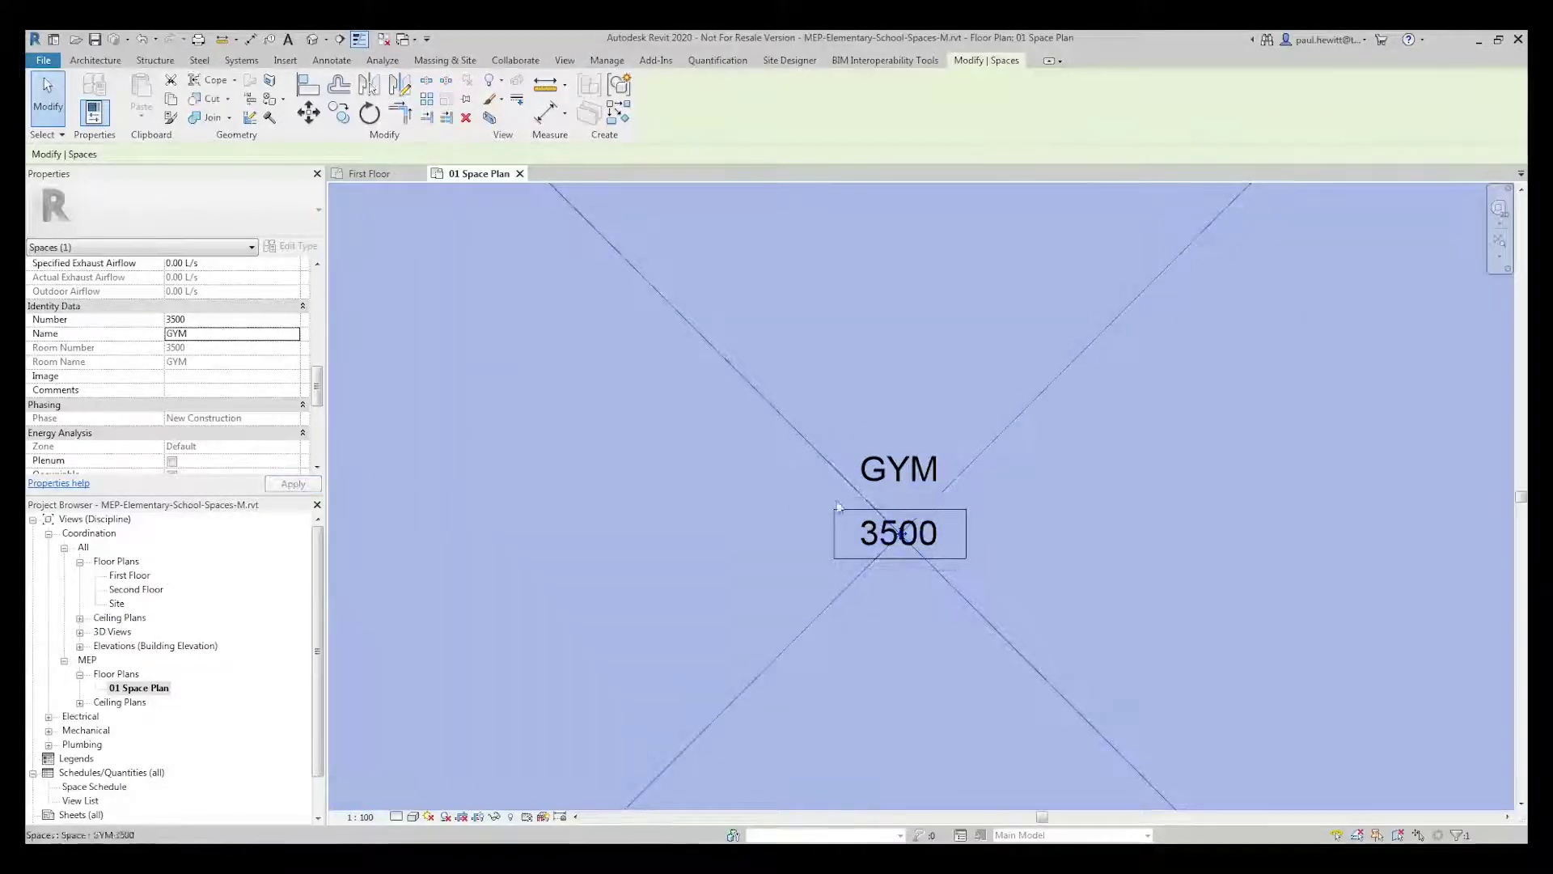
Zoom out and pan to bring the unfilled rooms at the top into view
scroll(838, 508, down, 3)
scroll(890, 518, down, 5)
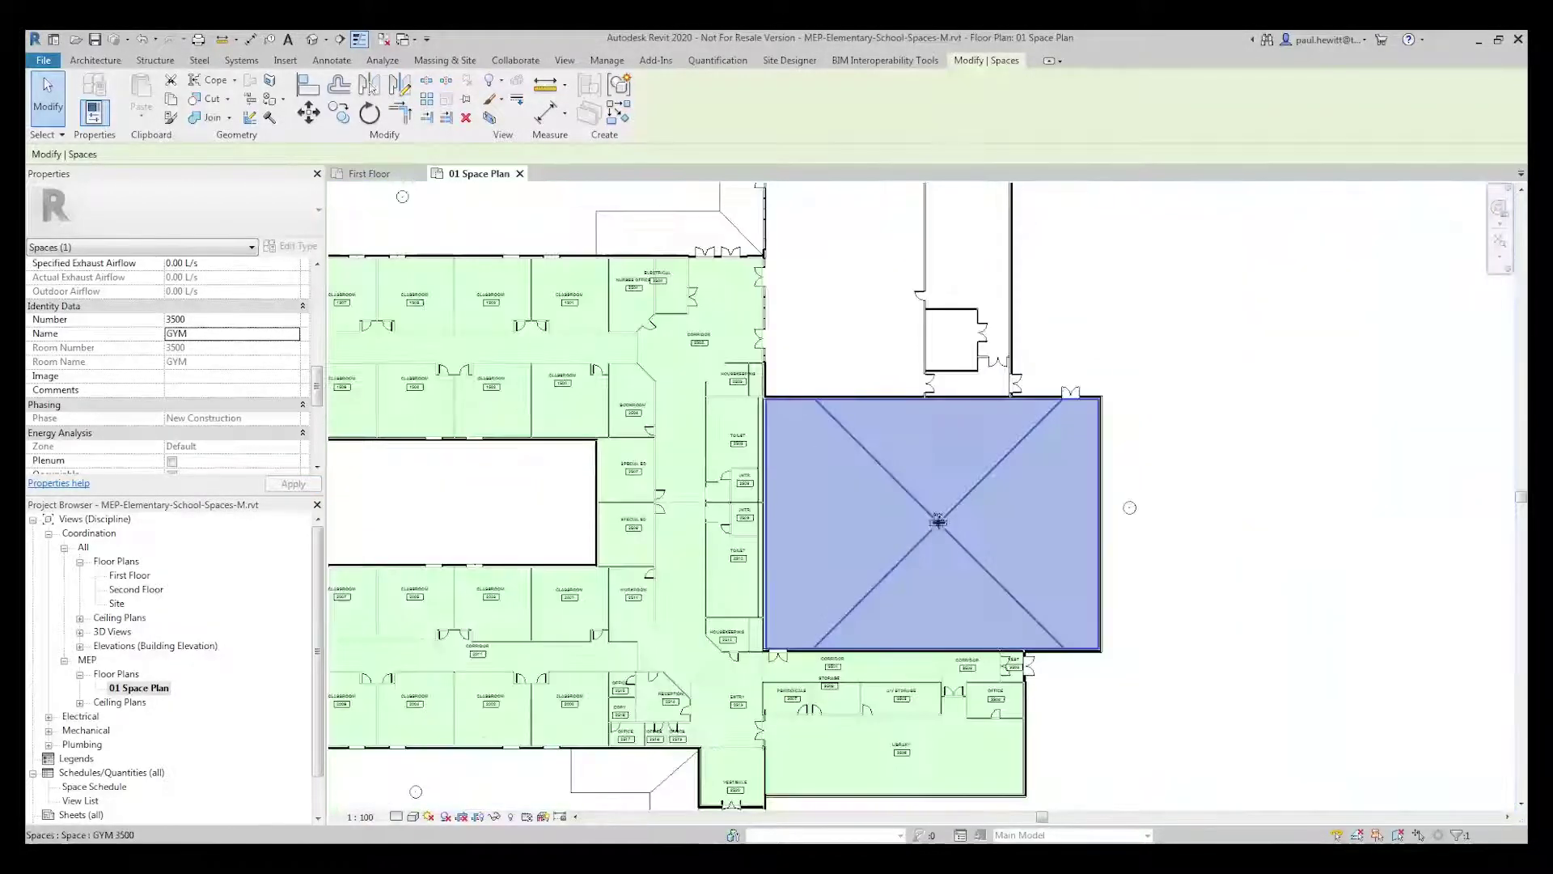
middle_drag(882, 372, 849, 617)
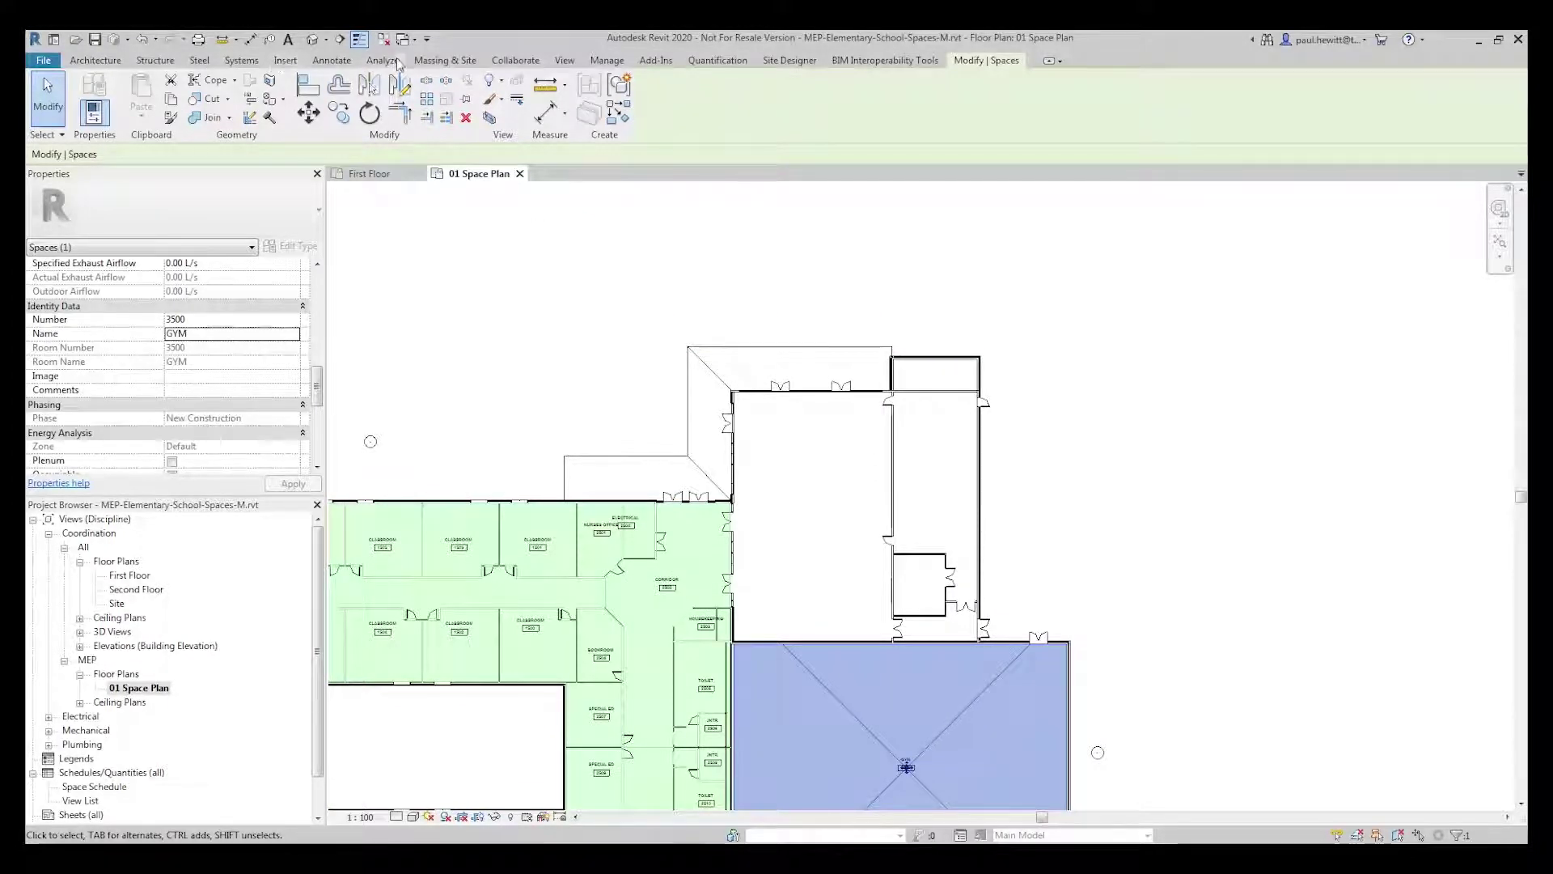
click(382, 60)
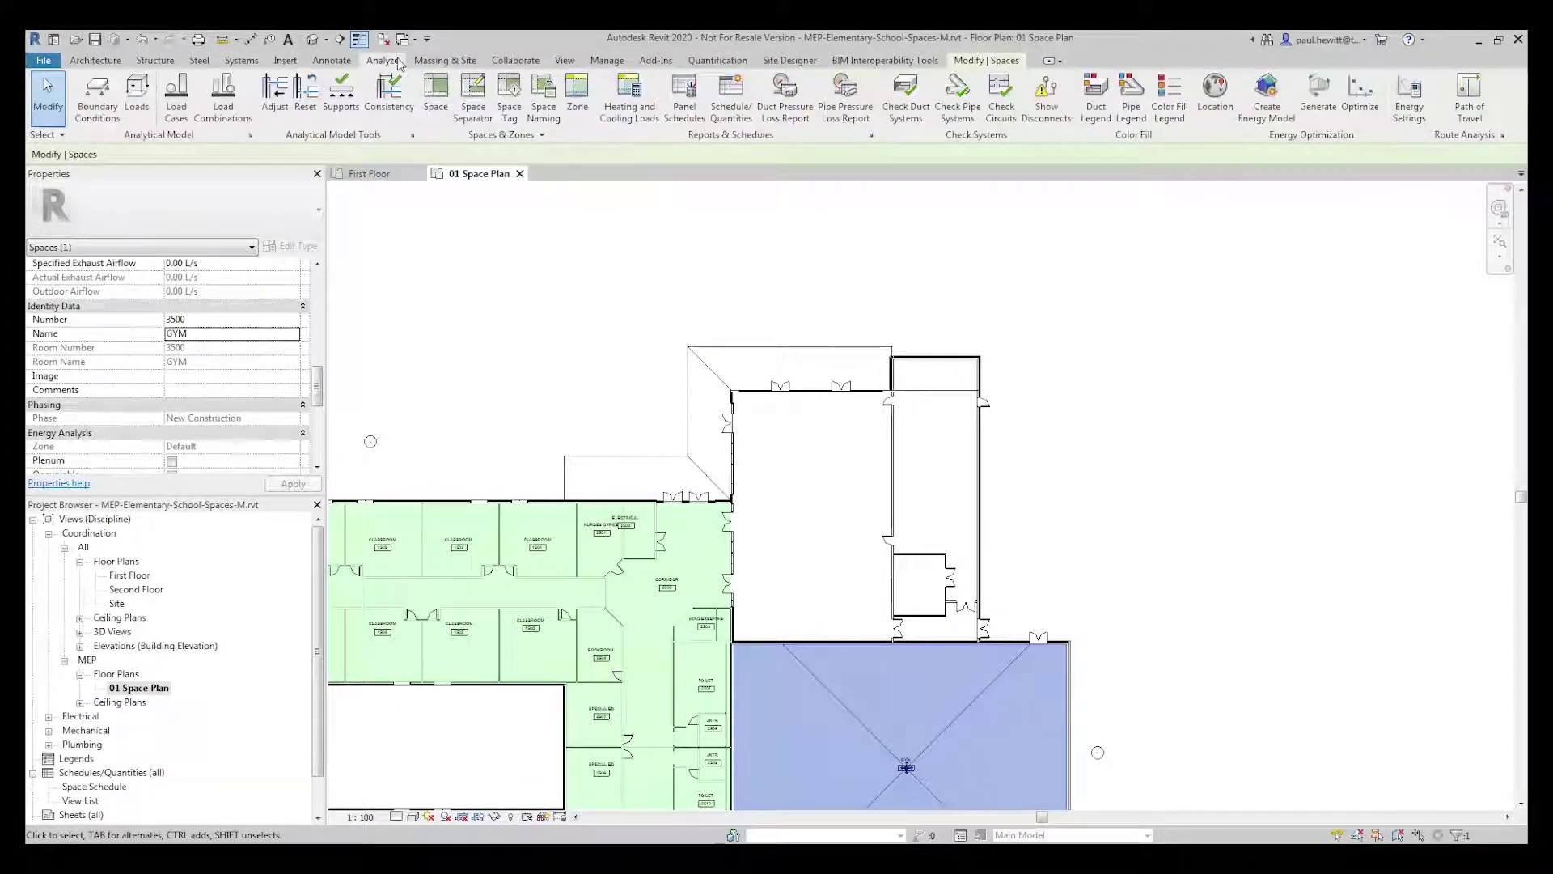
Auto-place spaces in all remaining rooms, creating 10 new spaces
click(437, 93)
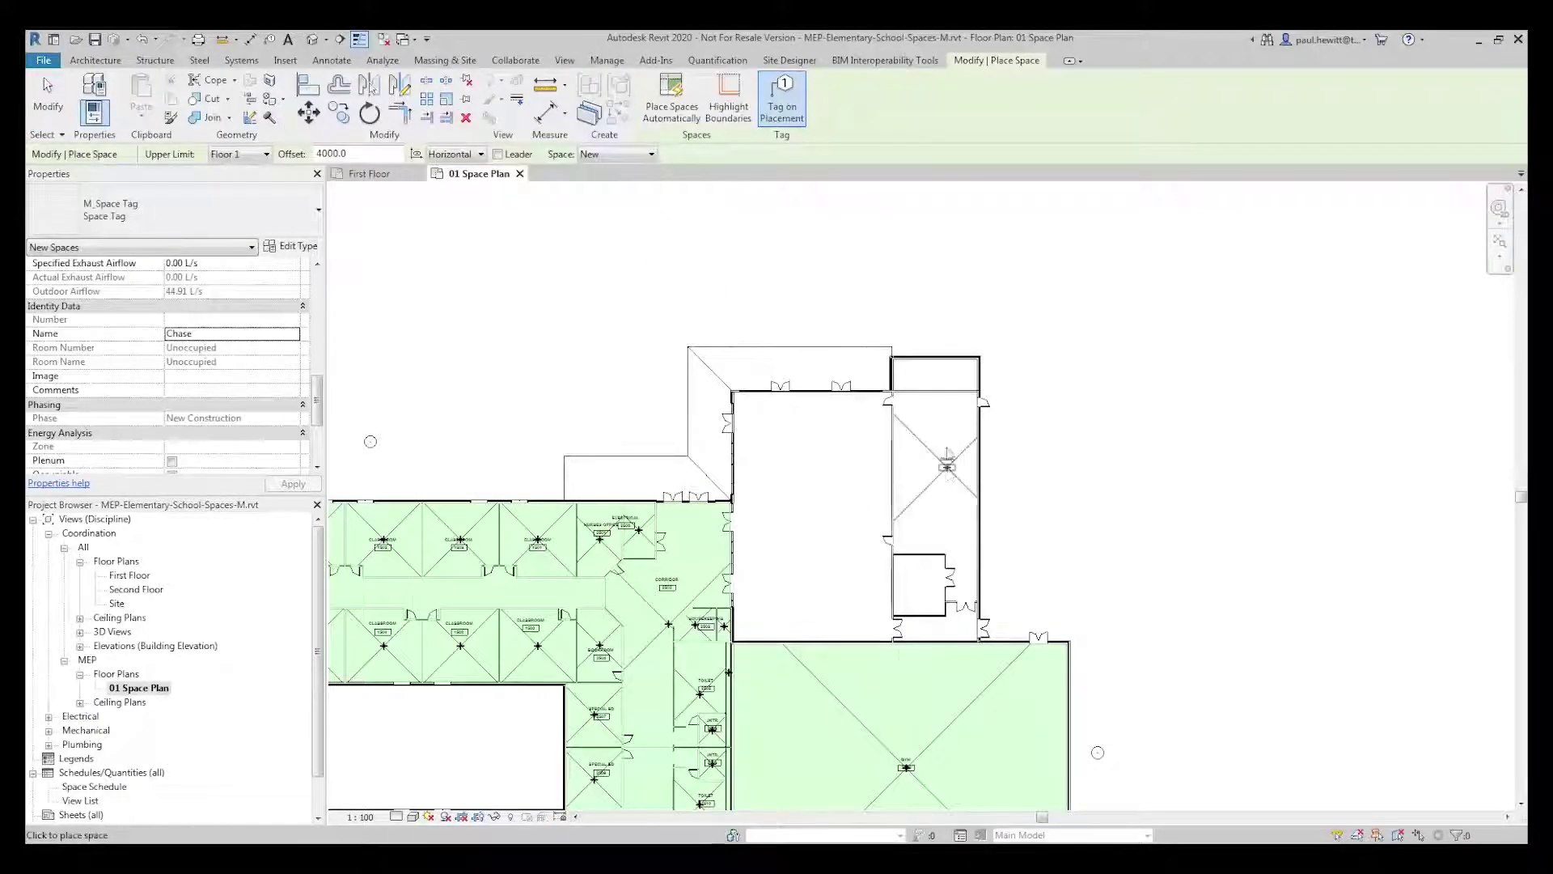
click(692, 117)
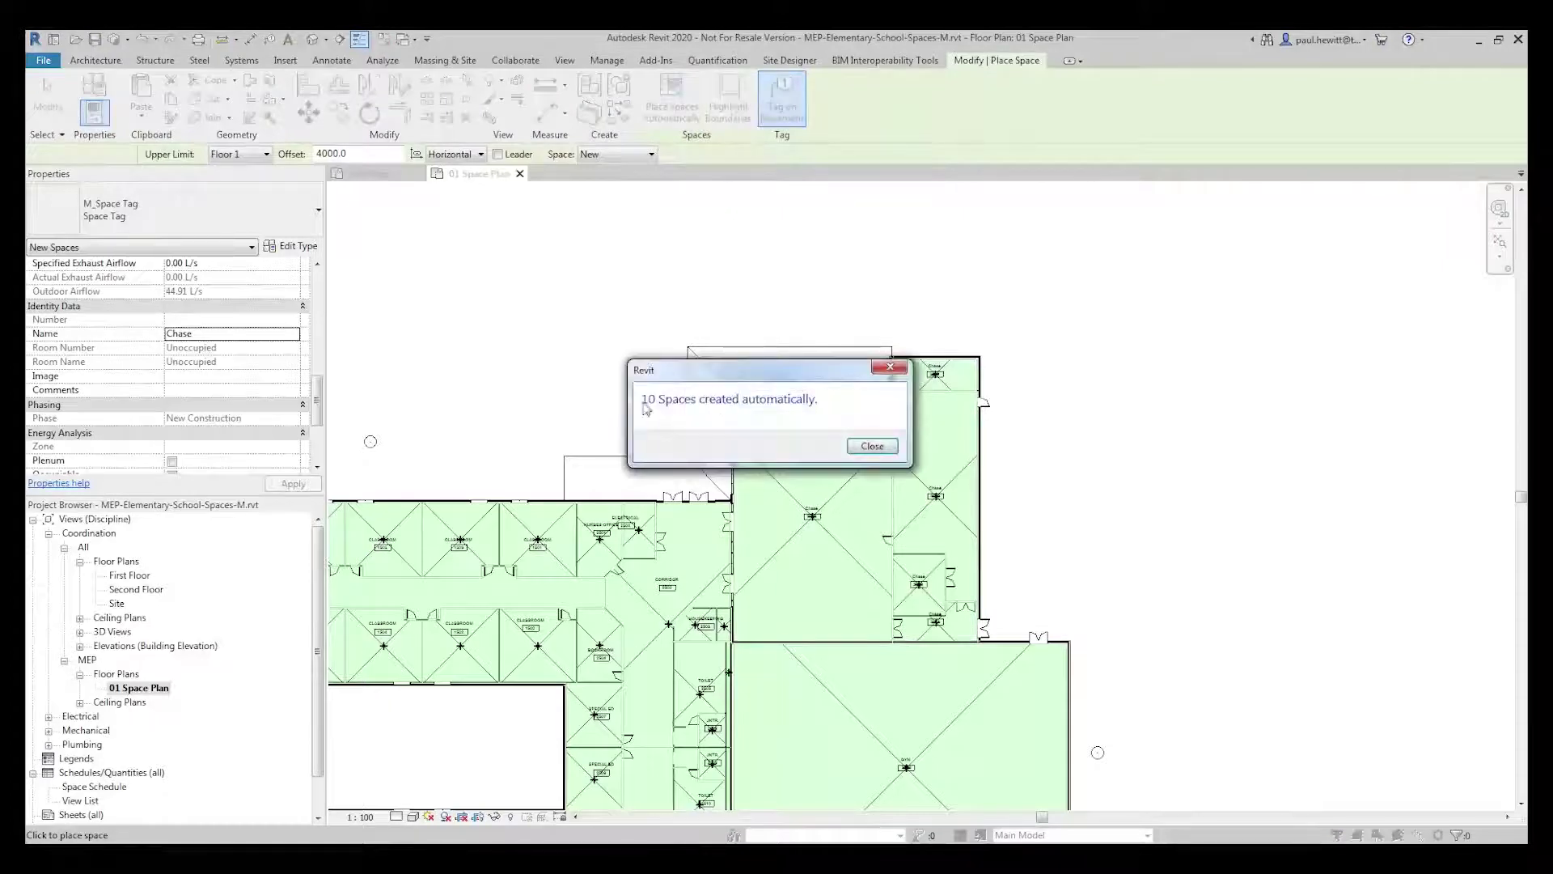
click(872, 447)
key(Escape)
Zoom in and centre the plan on the new Chase spaces
scroll(866, 549, up, 2)
scroll(866, 548, up, 3)
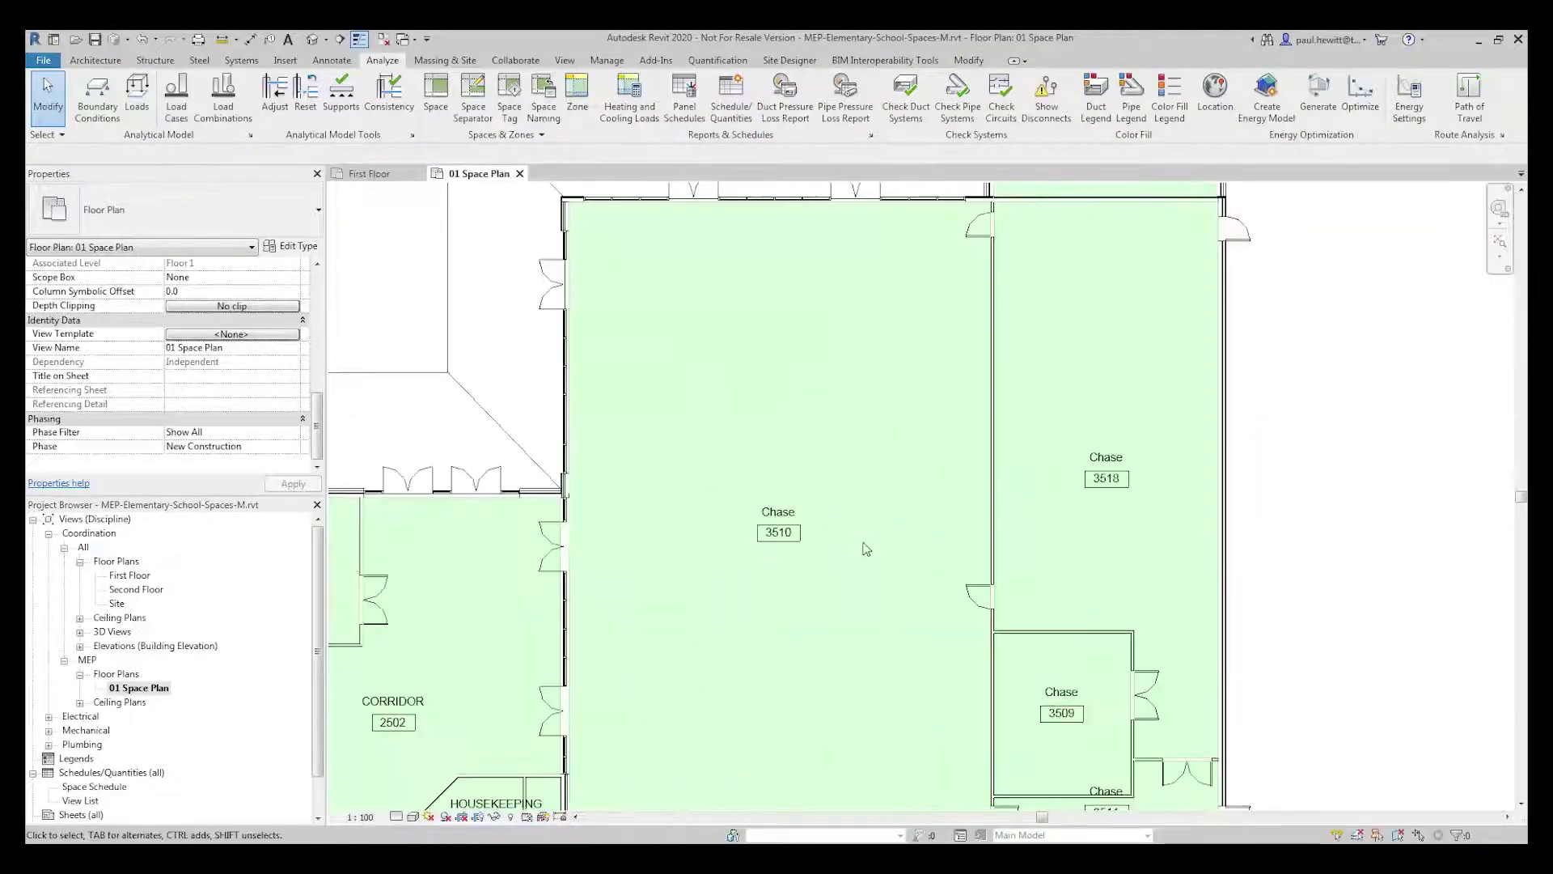
scroll(866, 549, up, 1)
middle_drag(877, 545, 758, 441)
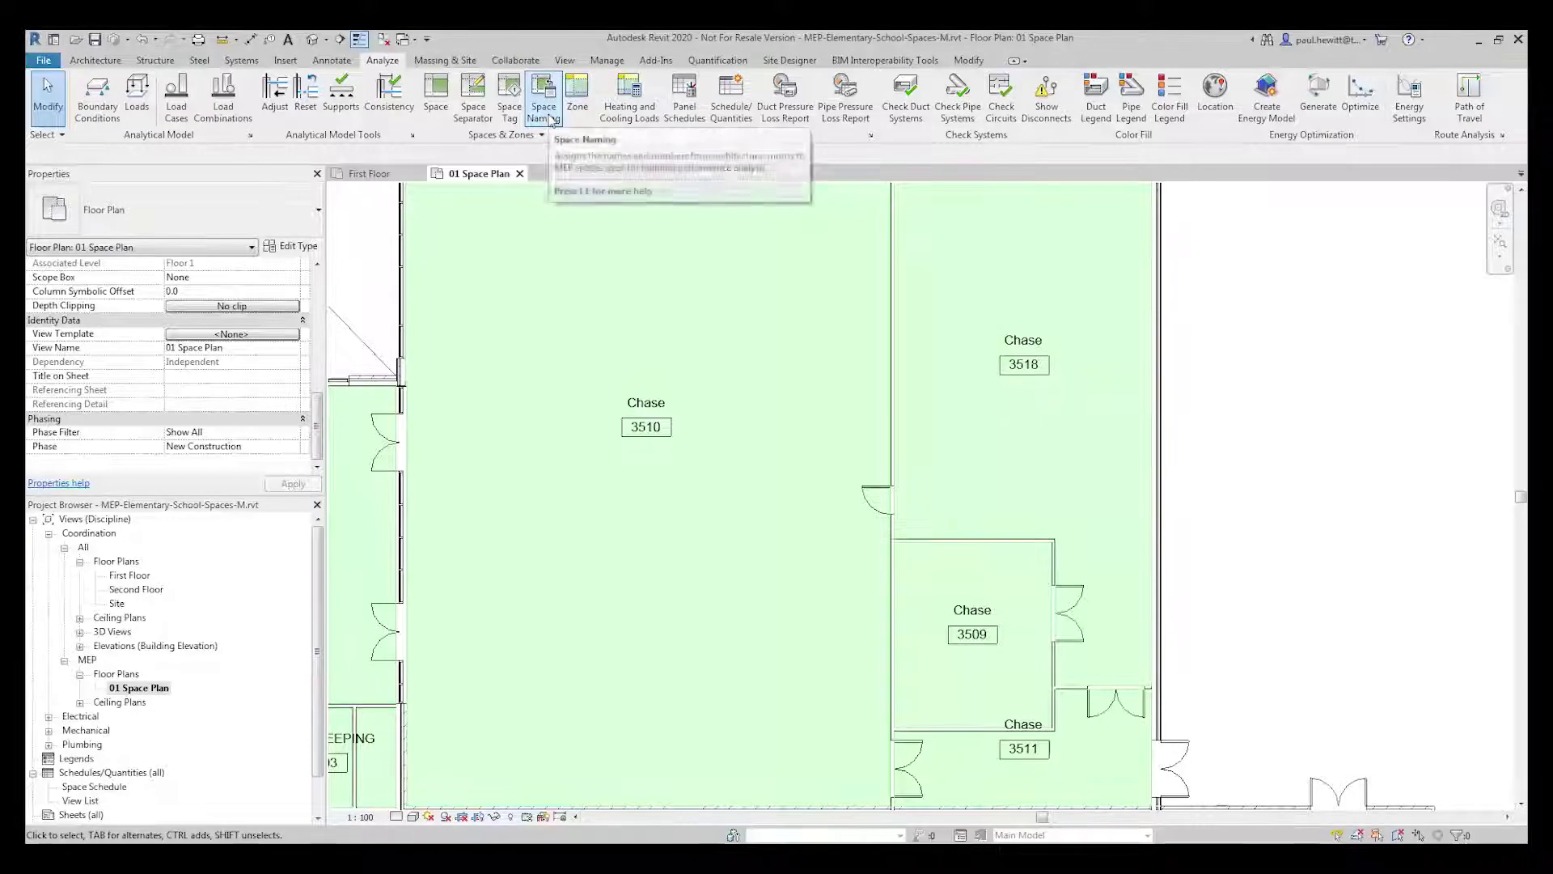
click(551, 120)
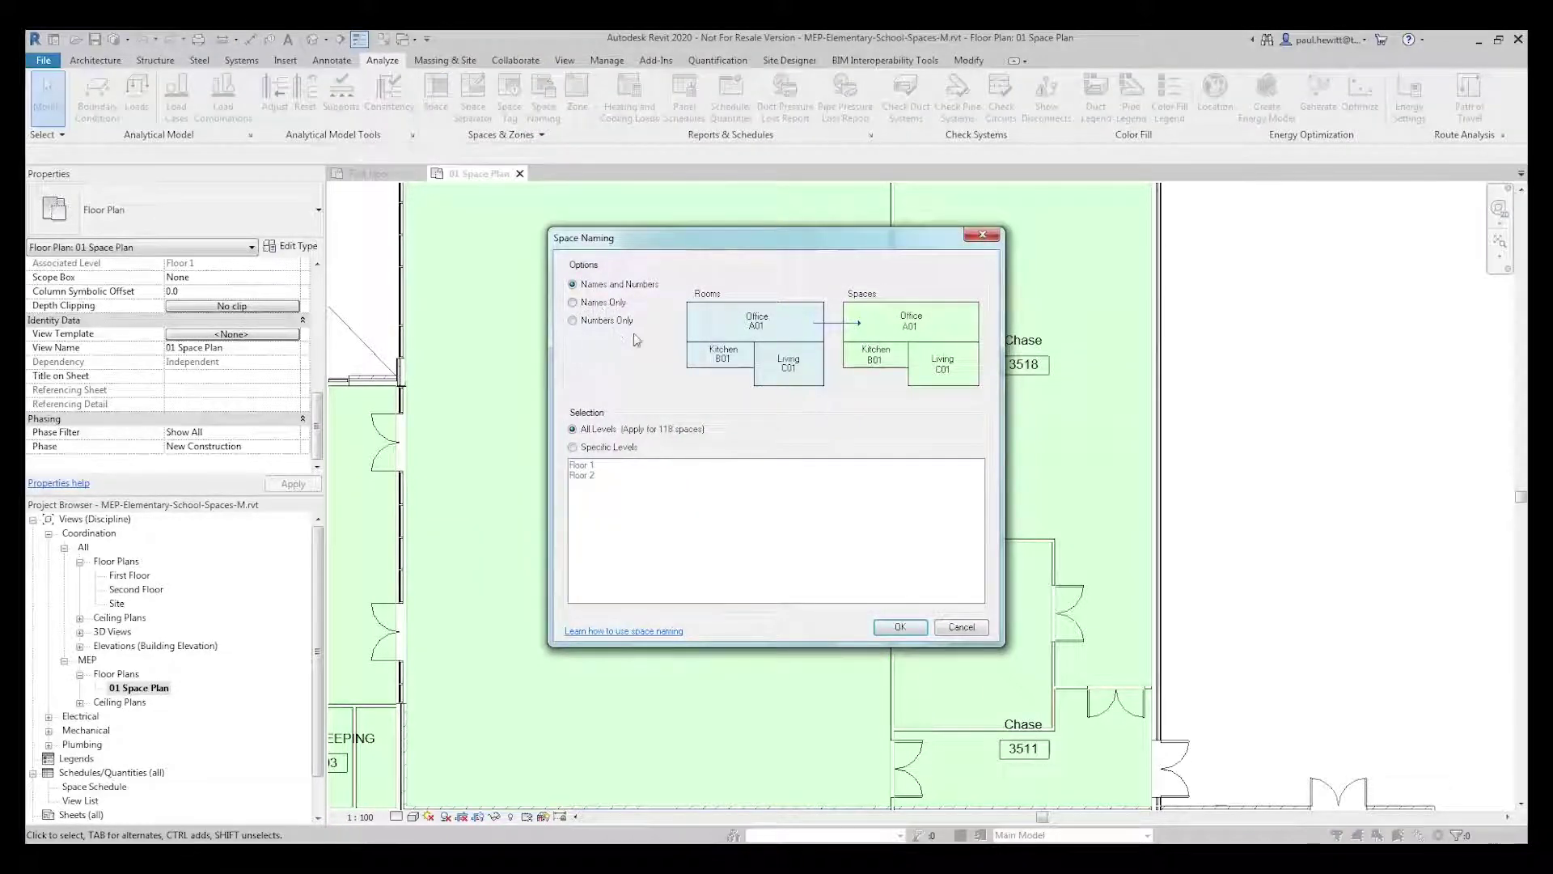
Run Space Naming with names and numbers for Floor 1 only
click(572, 448)
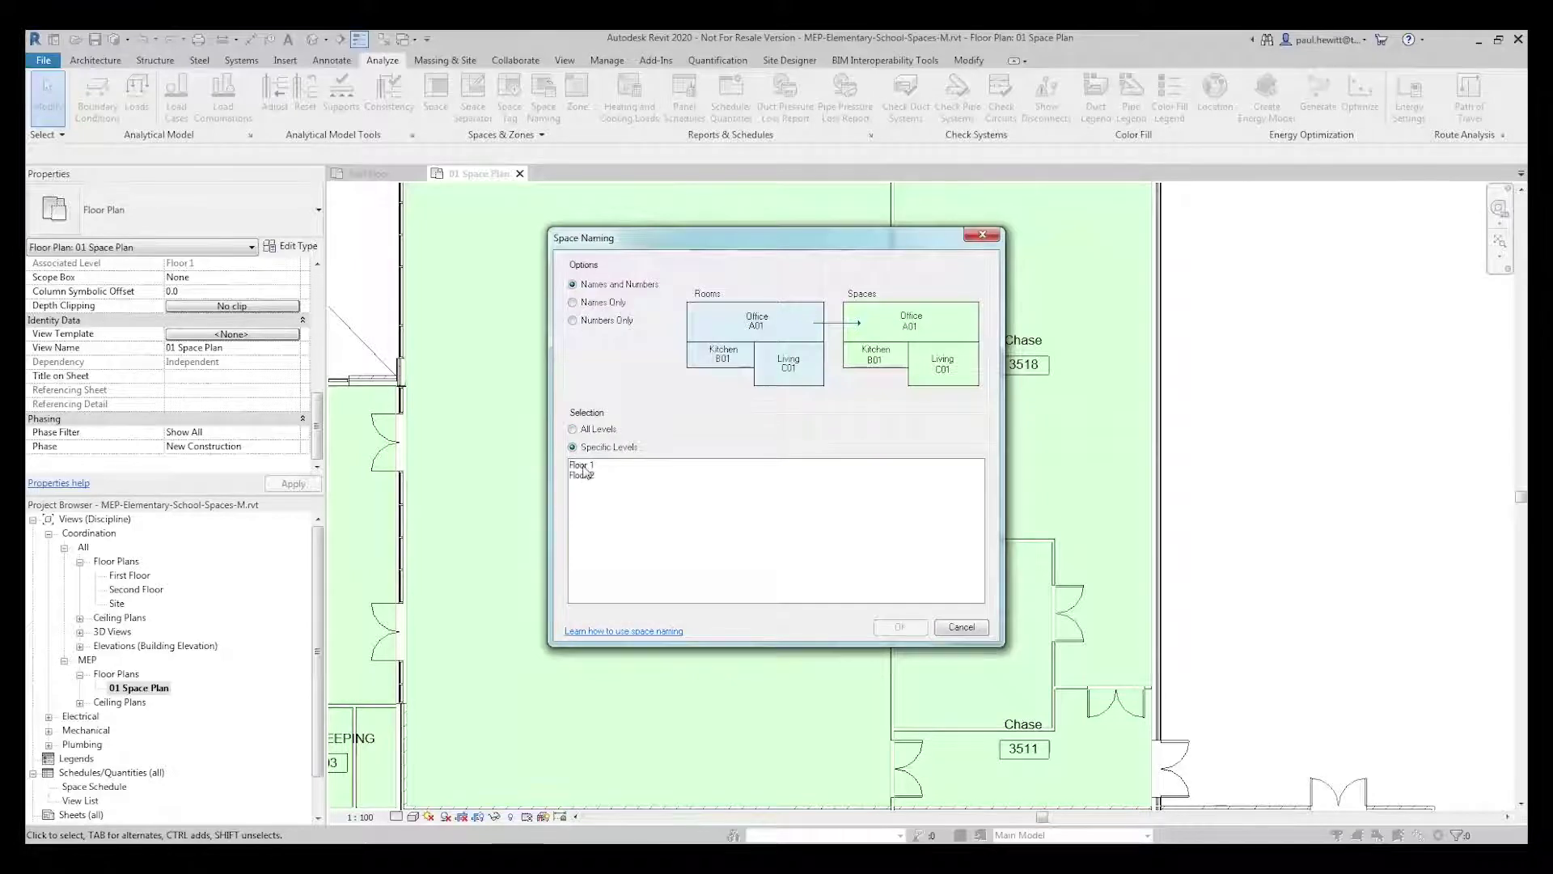
click(586, 466)
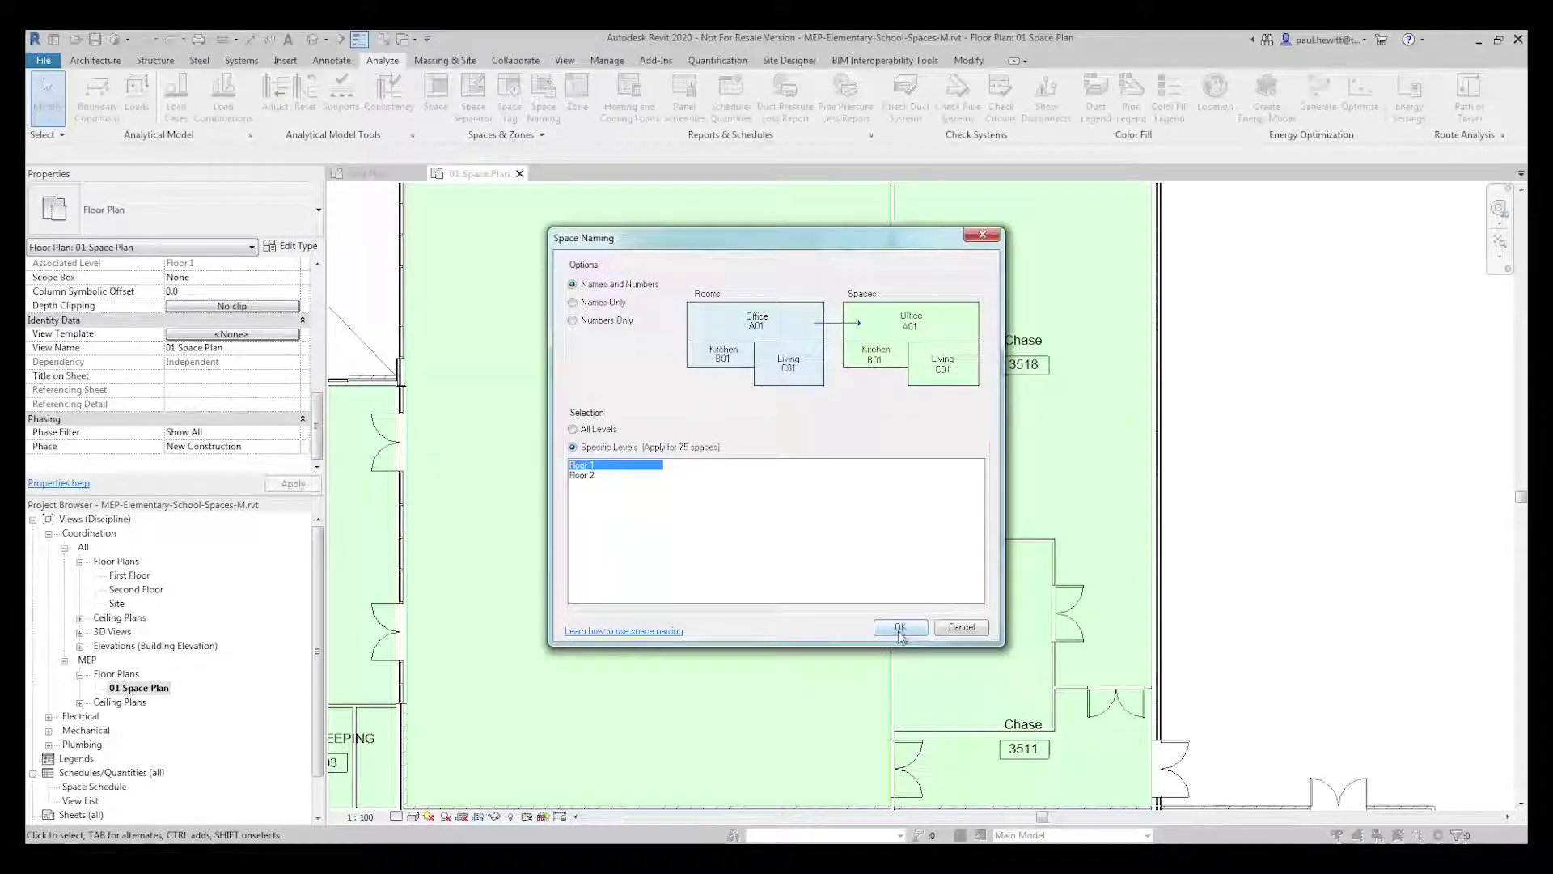
click(900, 627)
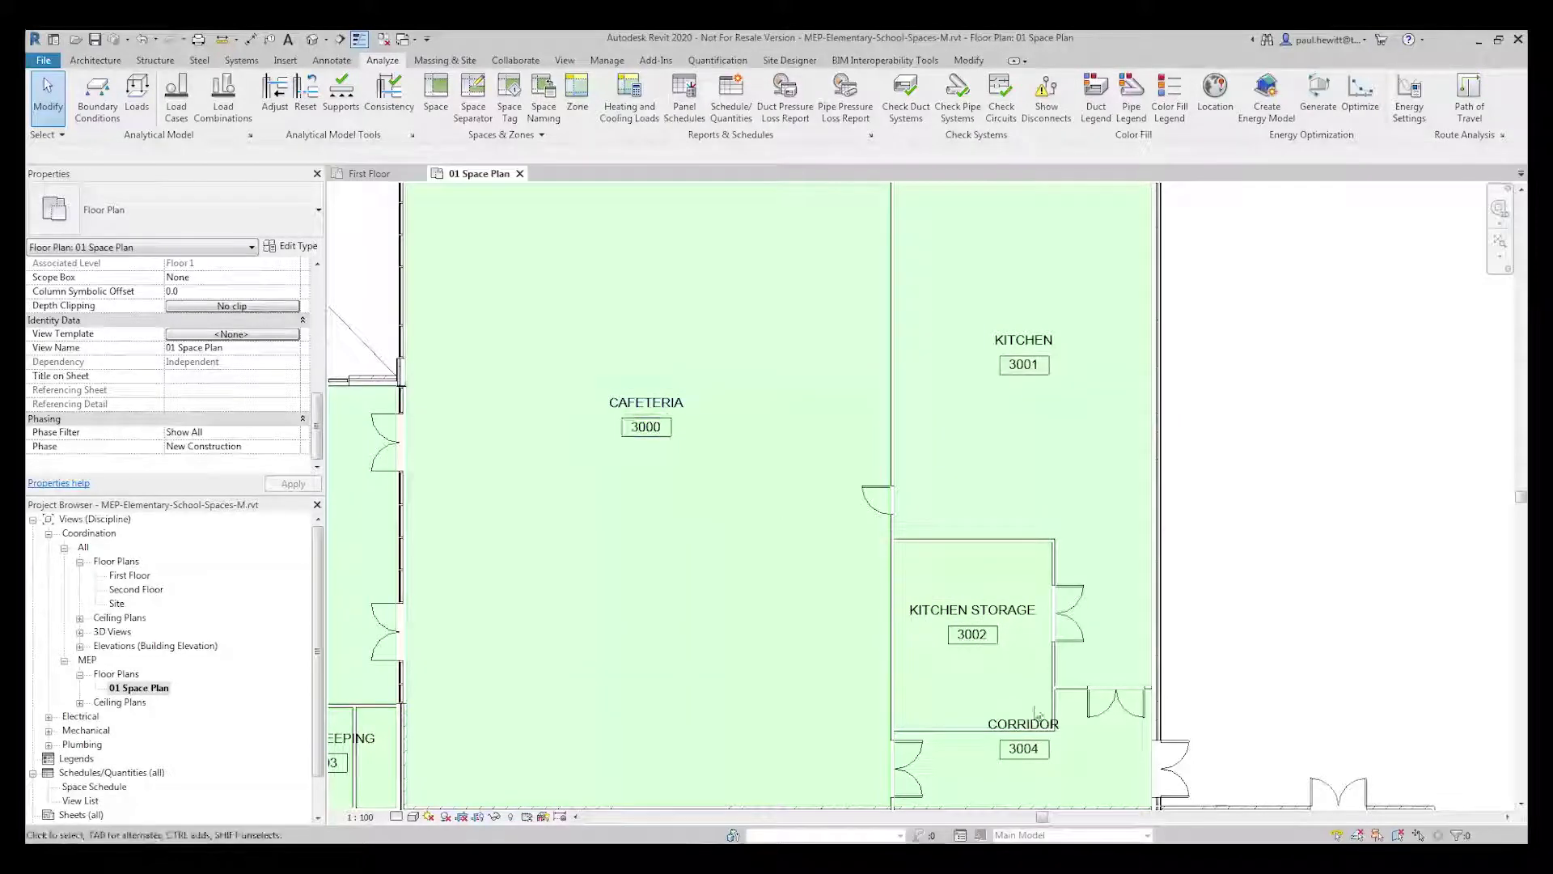
middle_drag(1029, 726, 906, 489)
Drag the CORRIDOR 3004 space tag down and slightly right
scroll(906, 489, up, 2)
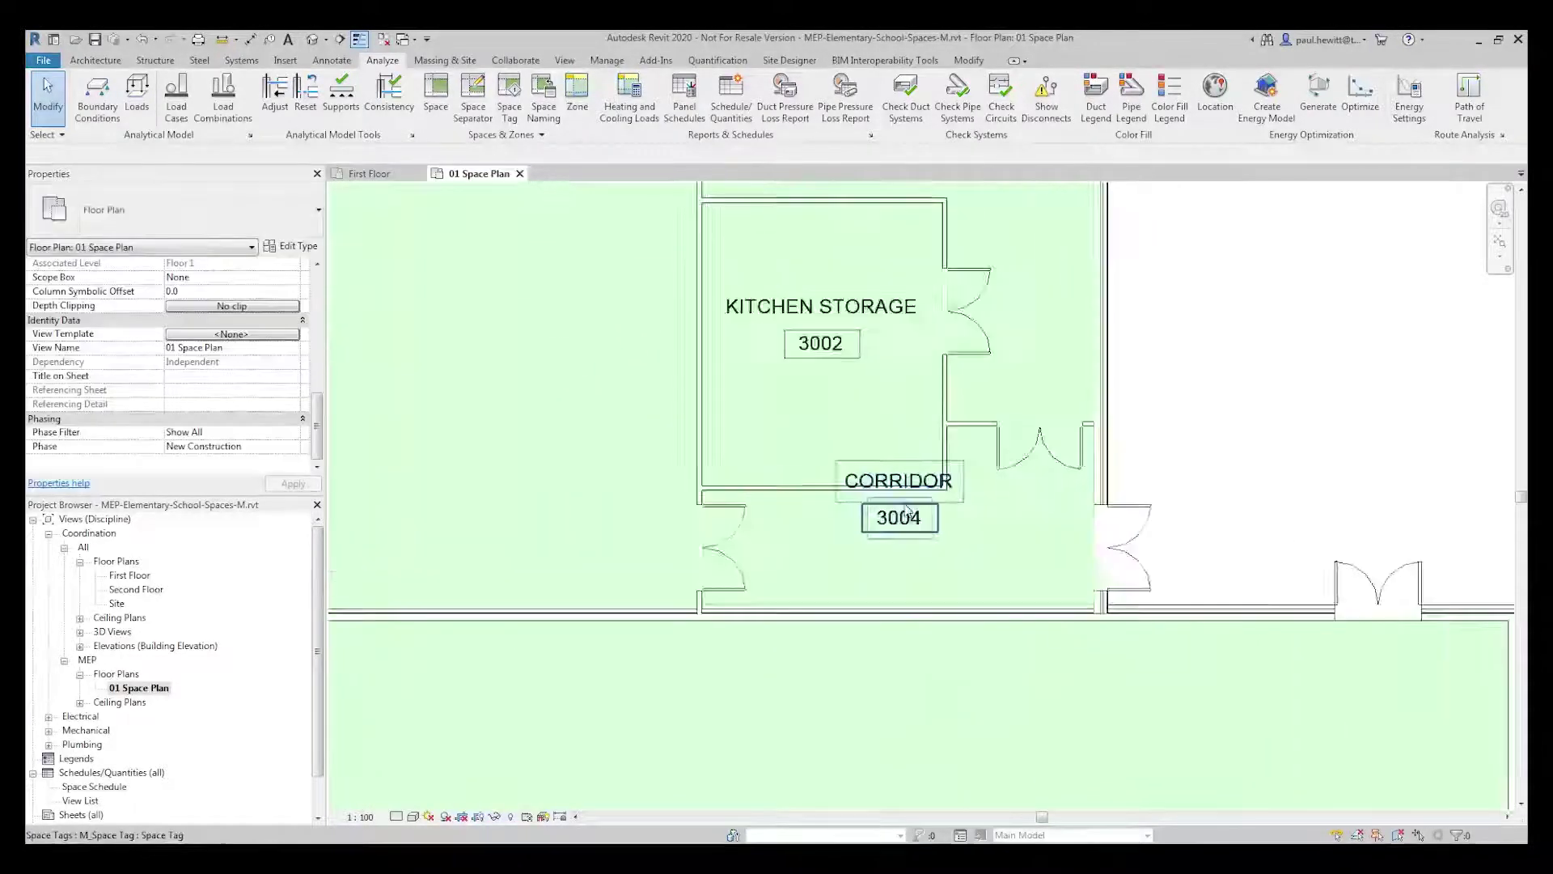
scroll(906, 489, up, 2)
click(899, 550)
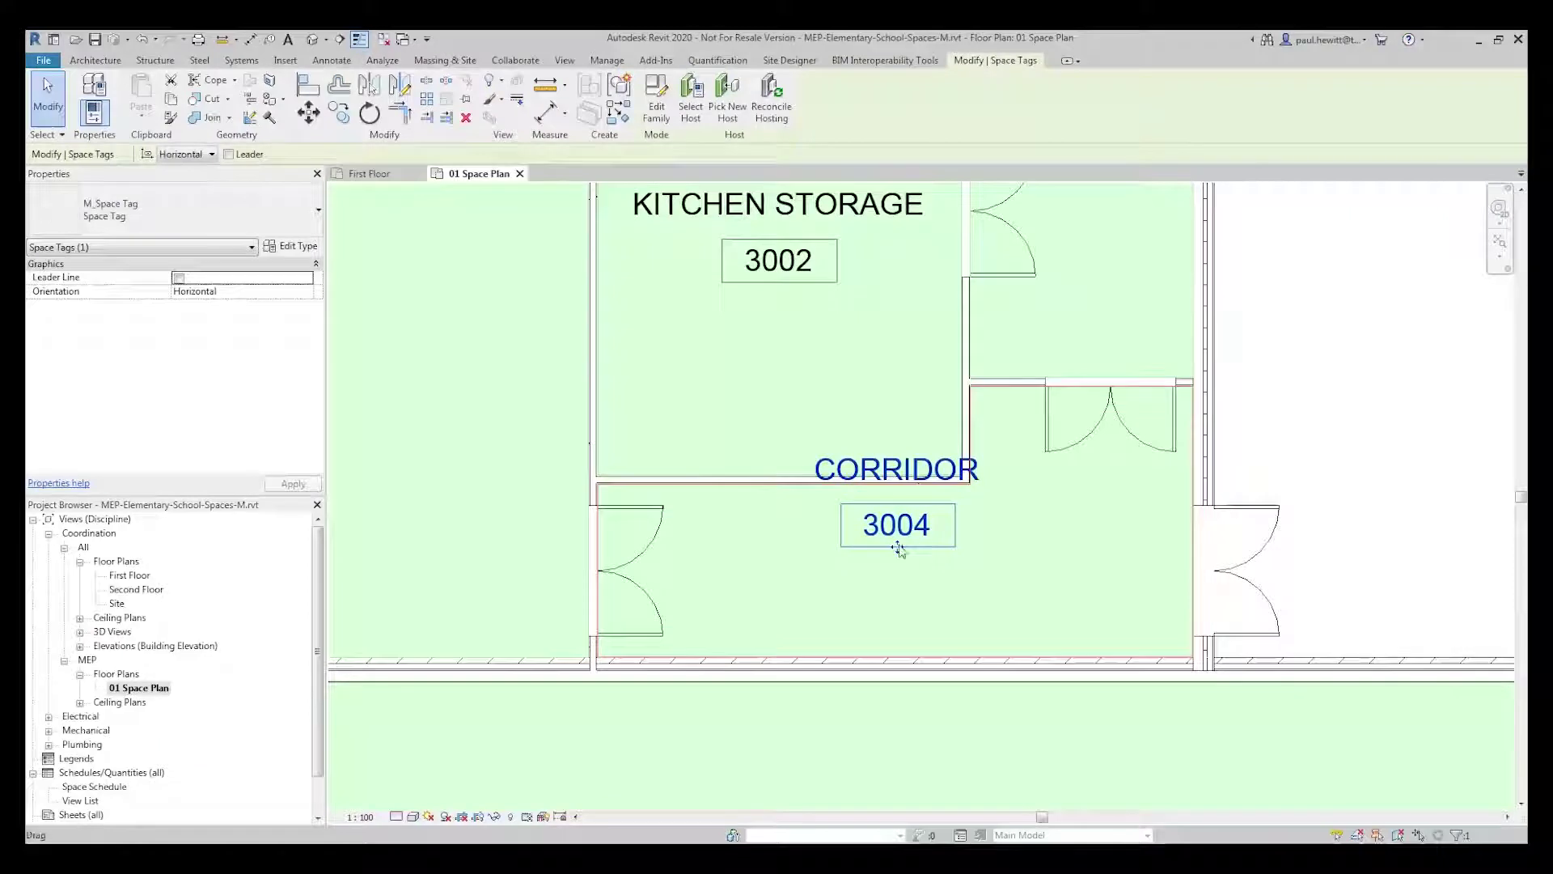
drag(899, 553, 919, 633)
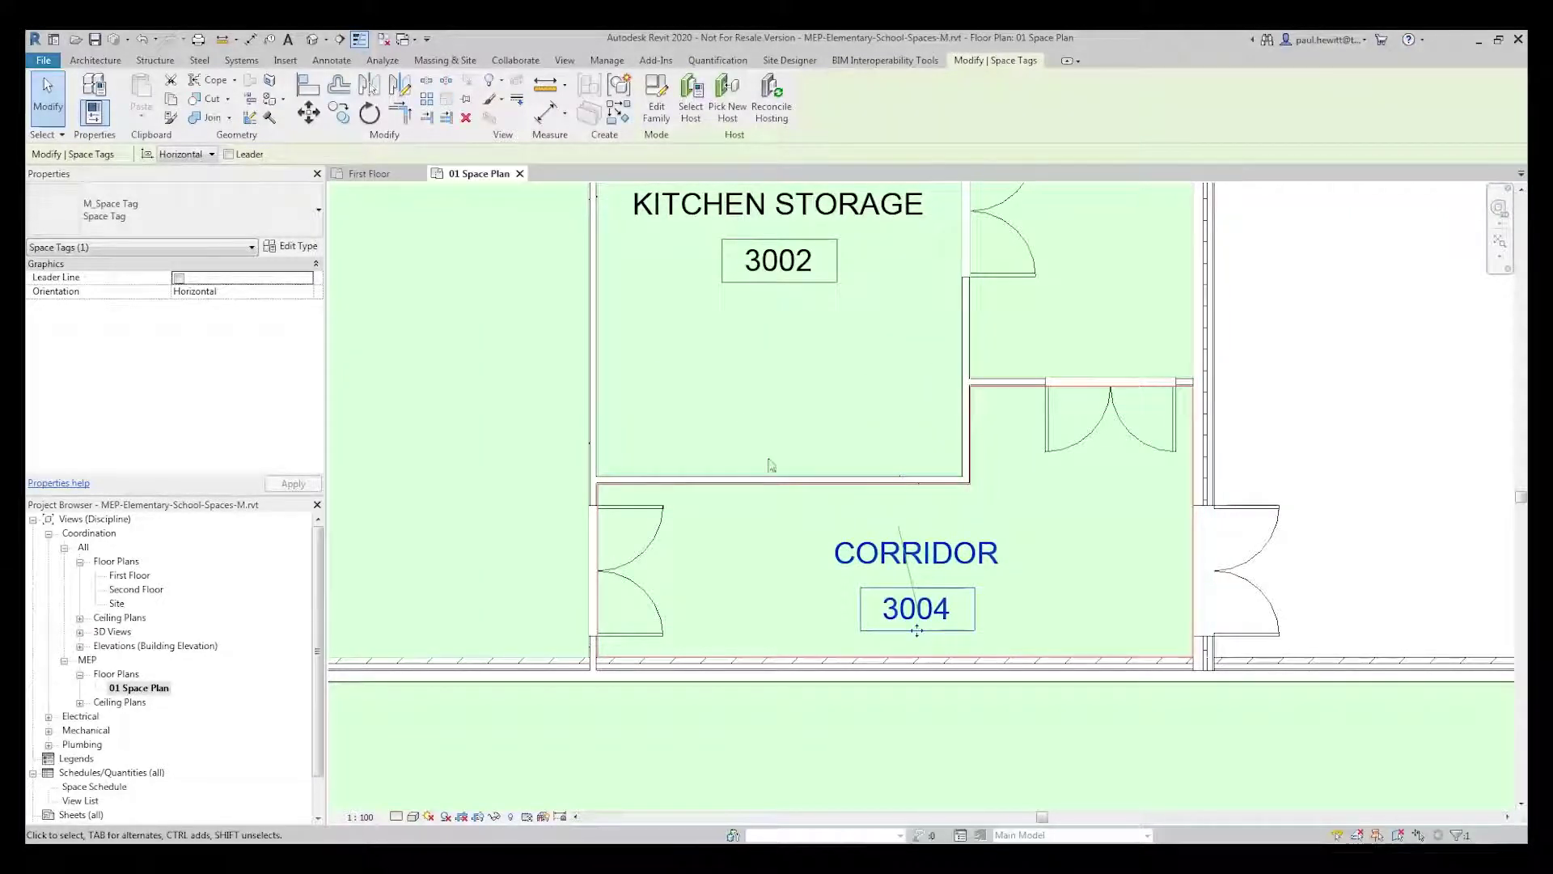
Draw a space separation line across Kitchen Storage to split off its lower strip
click(382, 60)
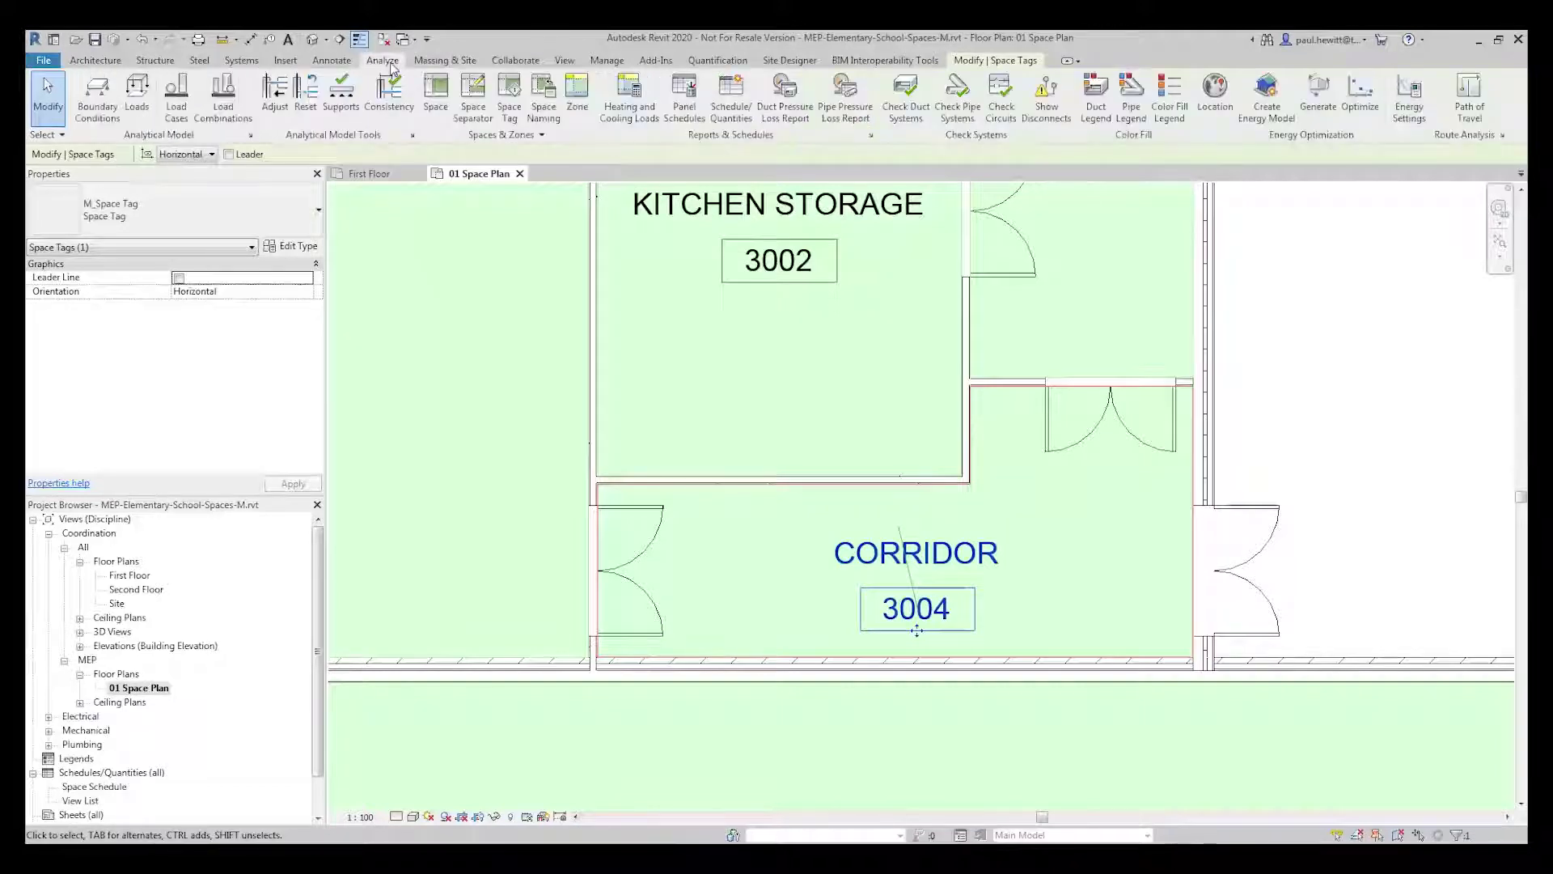
click(474, 96)
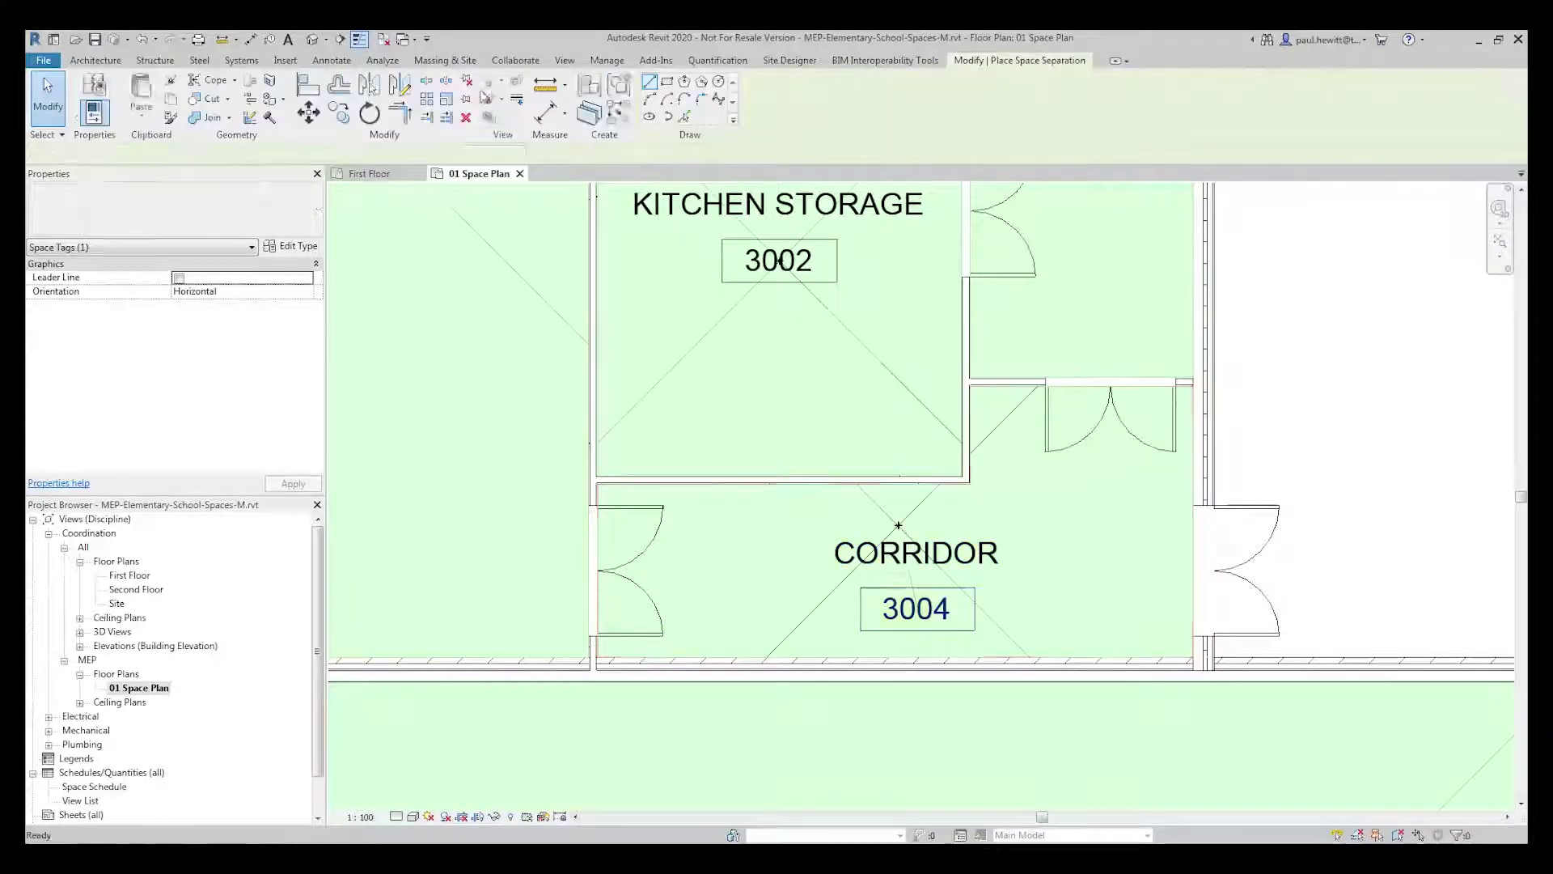
click(967, 387)
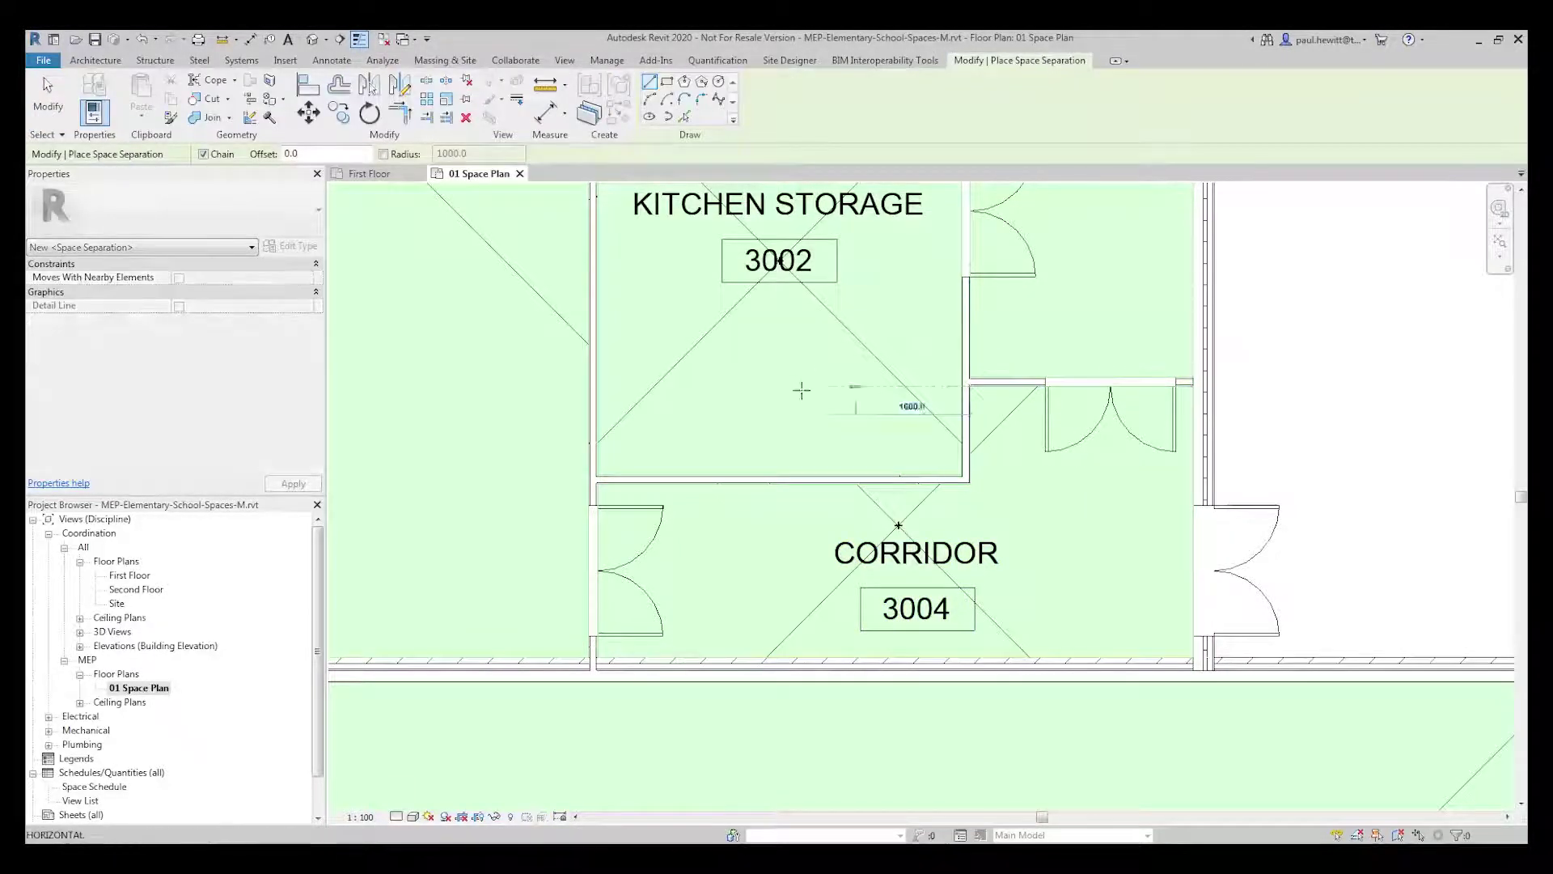
click(597, 386)
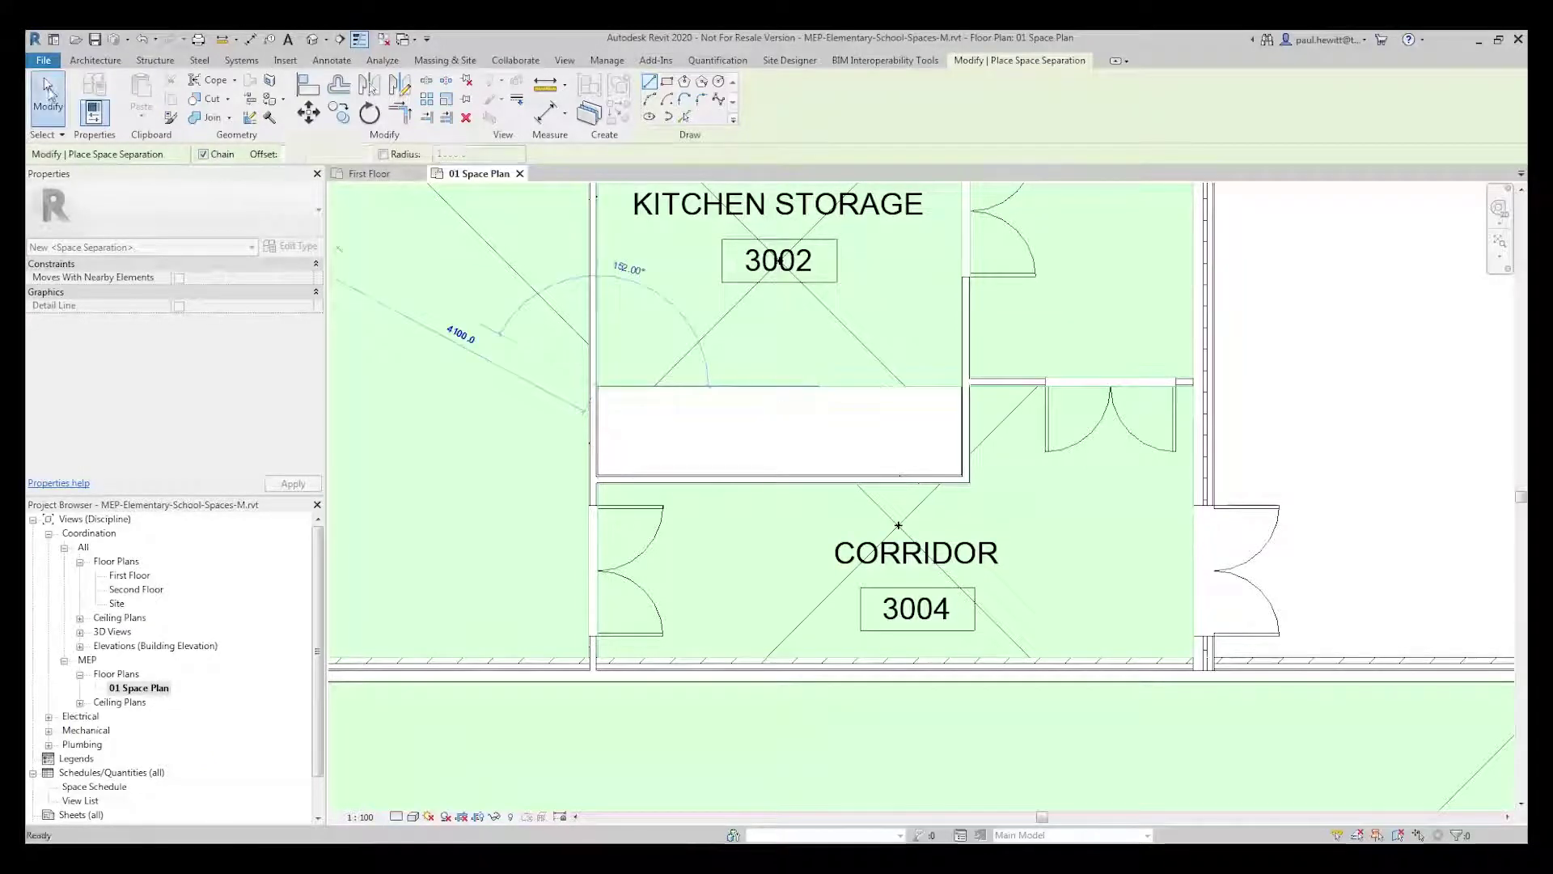
key(Escape)
key(Escape)
Place a new space in the lower strip and select the new space 3003
click(436, 97)
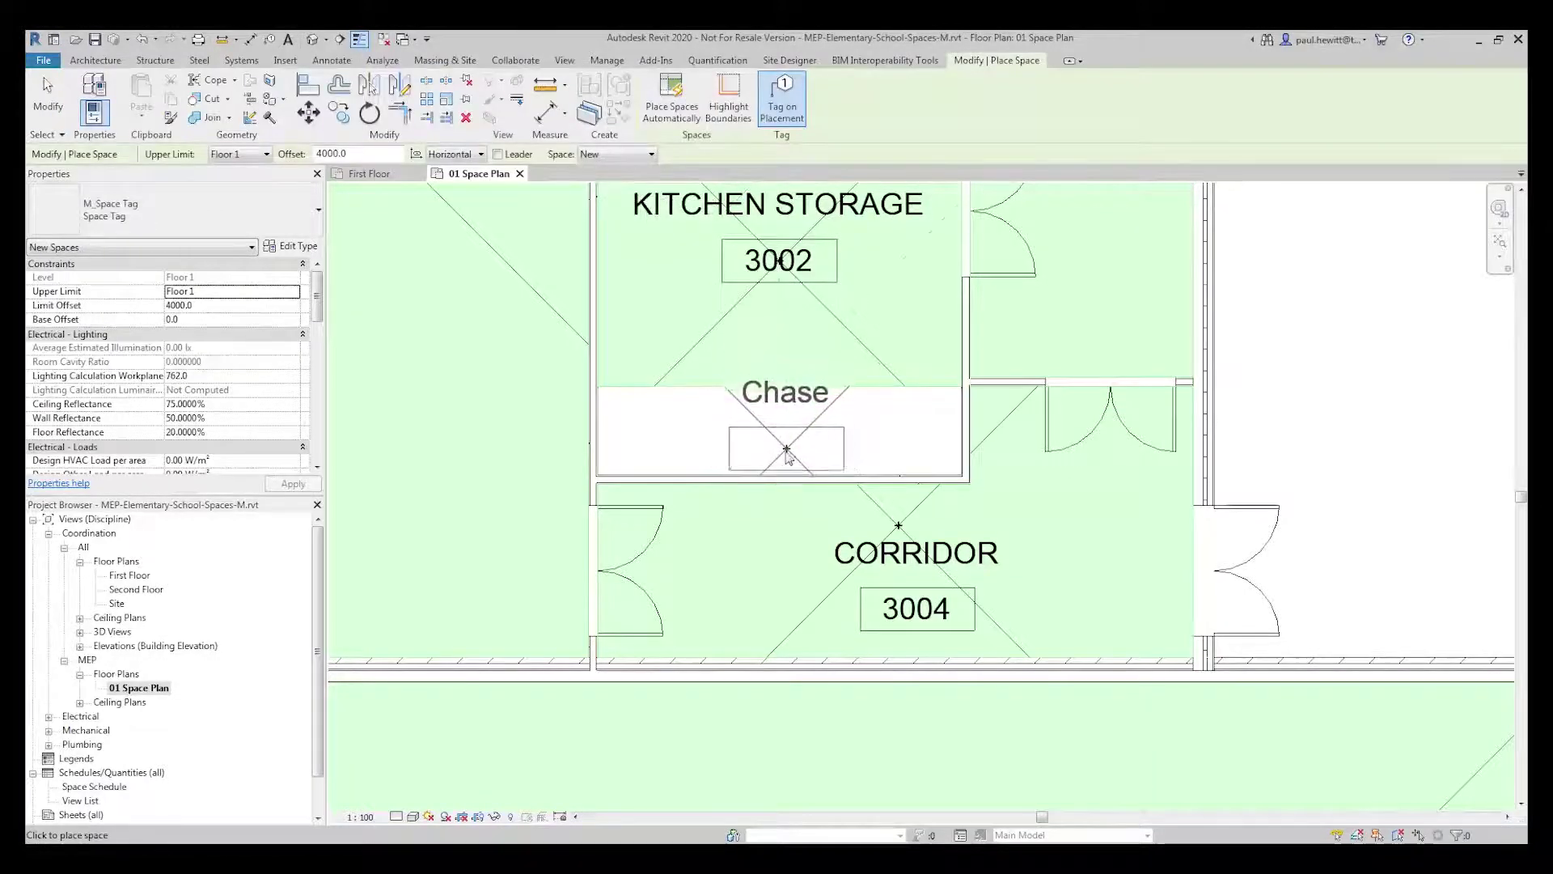
click(786, 453)
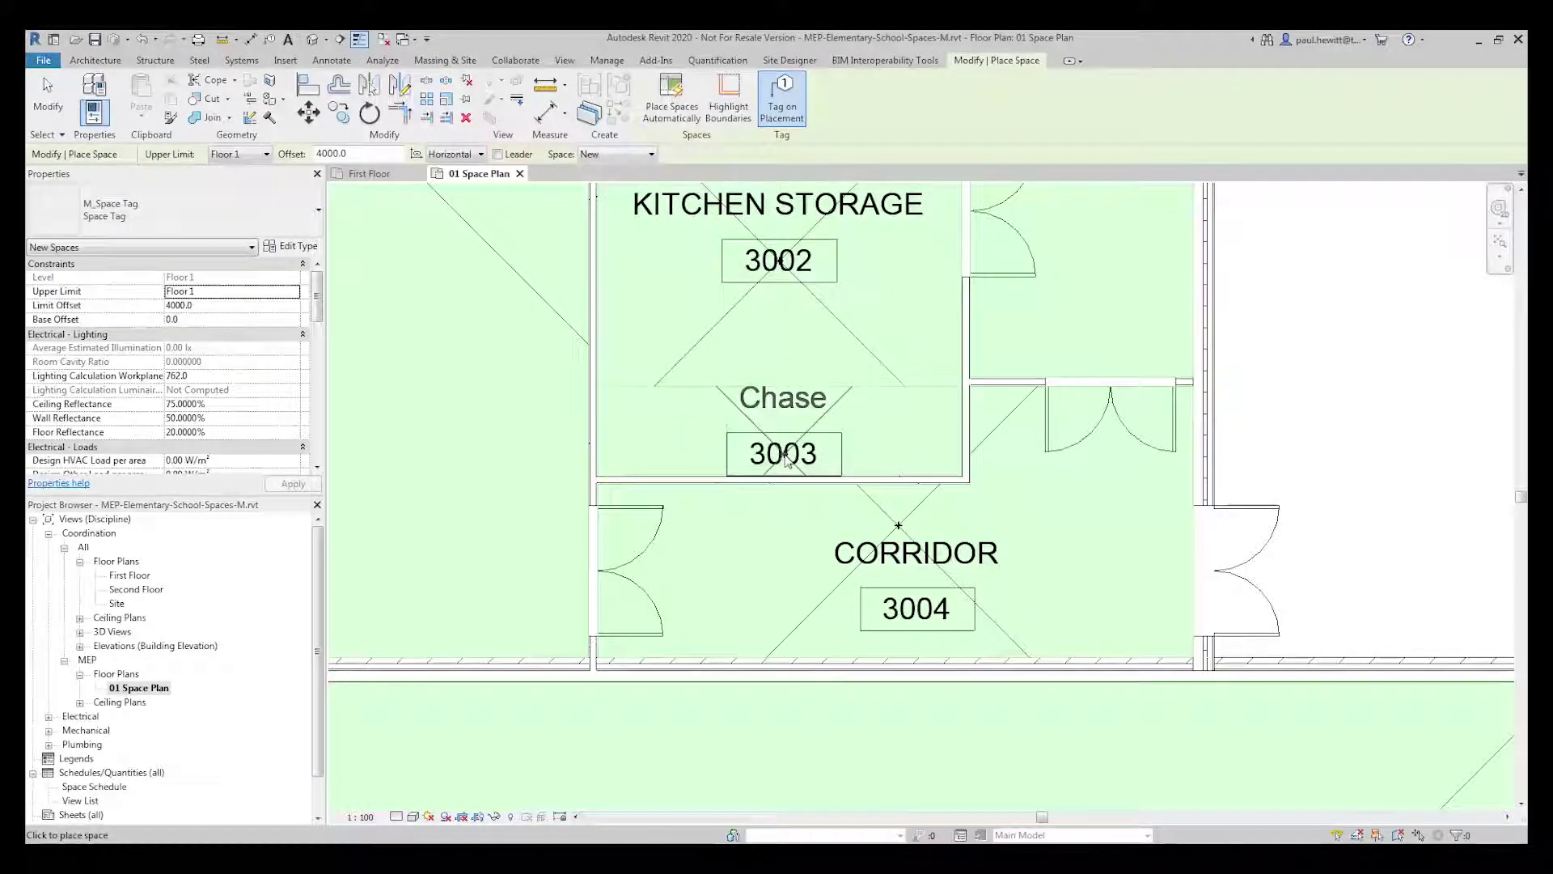
click(47, 97)
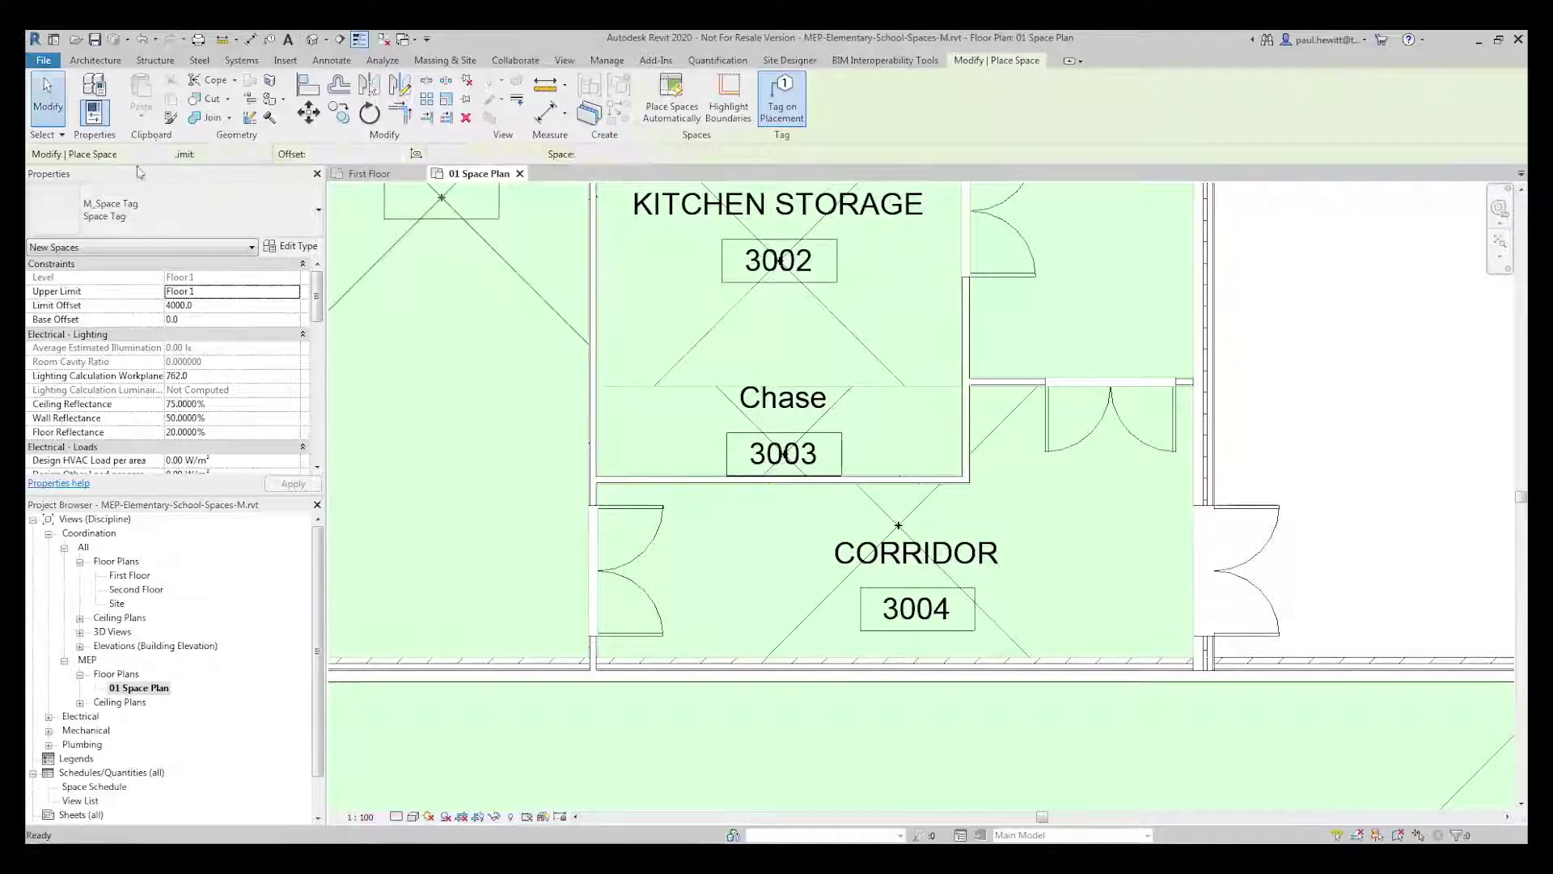
click(731, 402)
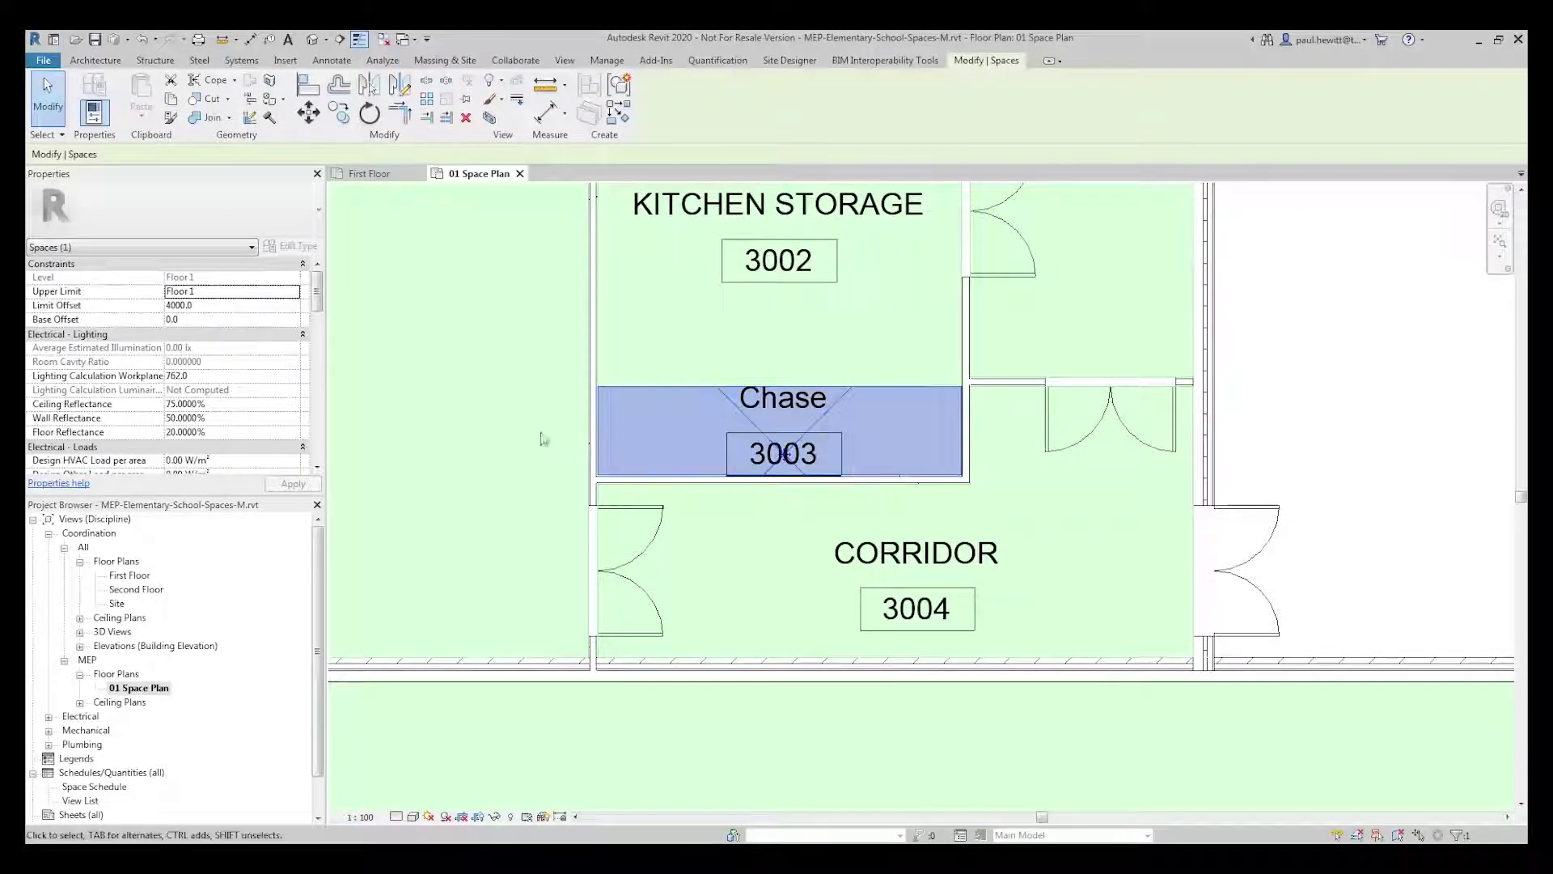
Select space 3003 and rename it PANTRY in Properties
drag(315, 297, 314, 385)
click(208, 350)
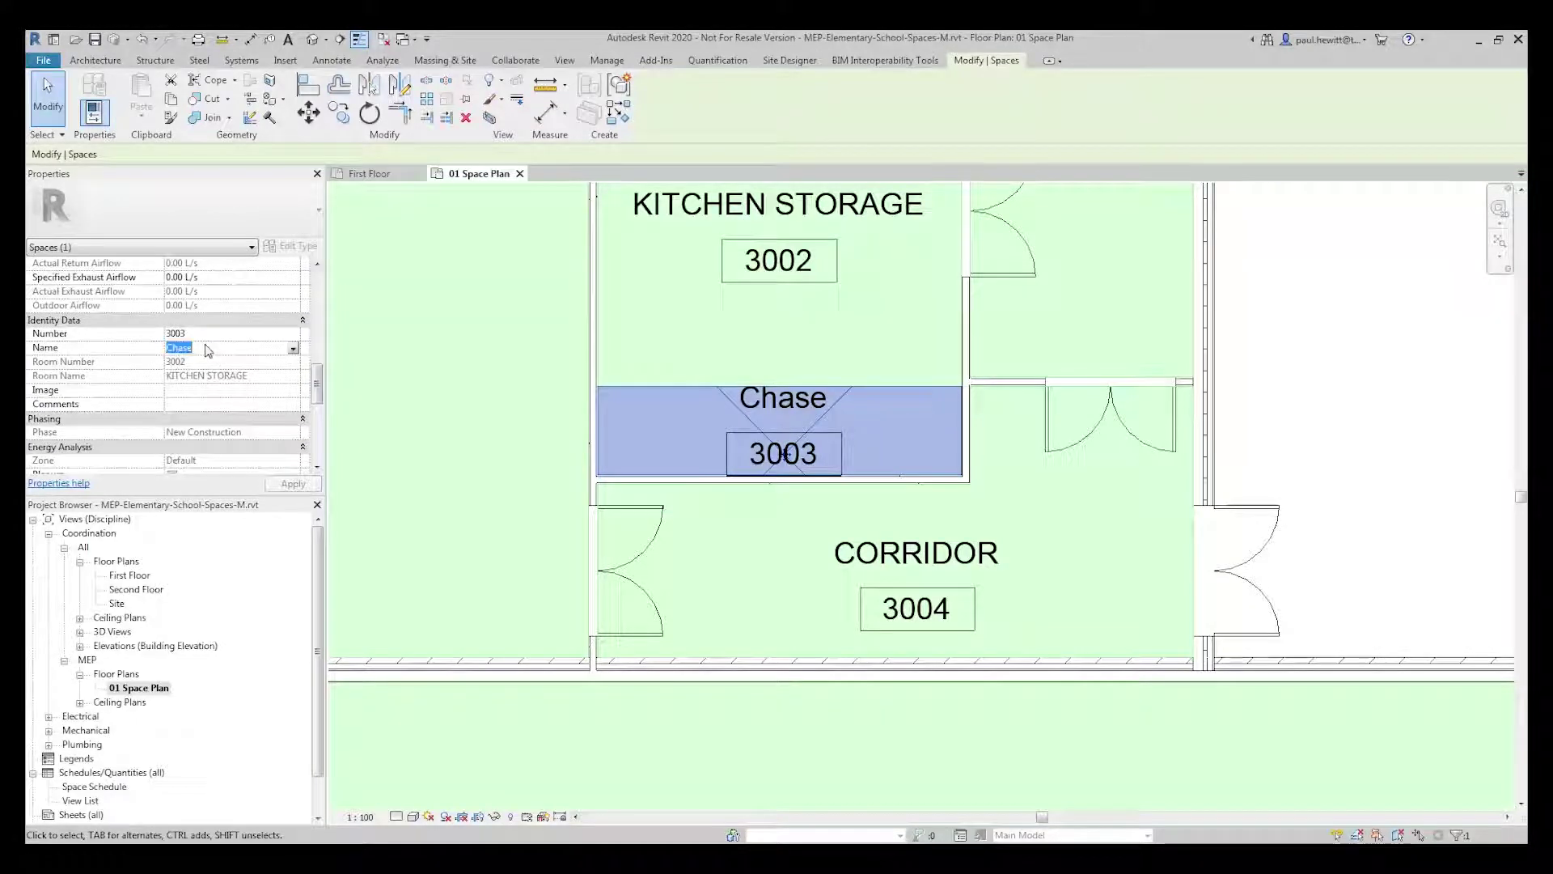
text(PANTRY)
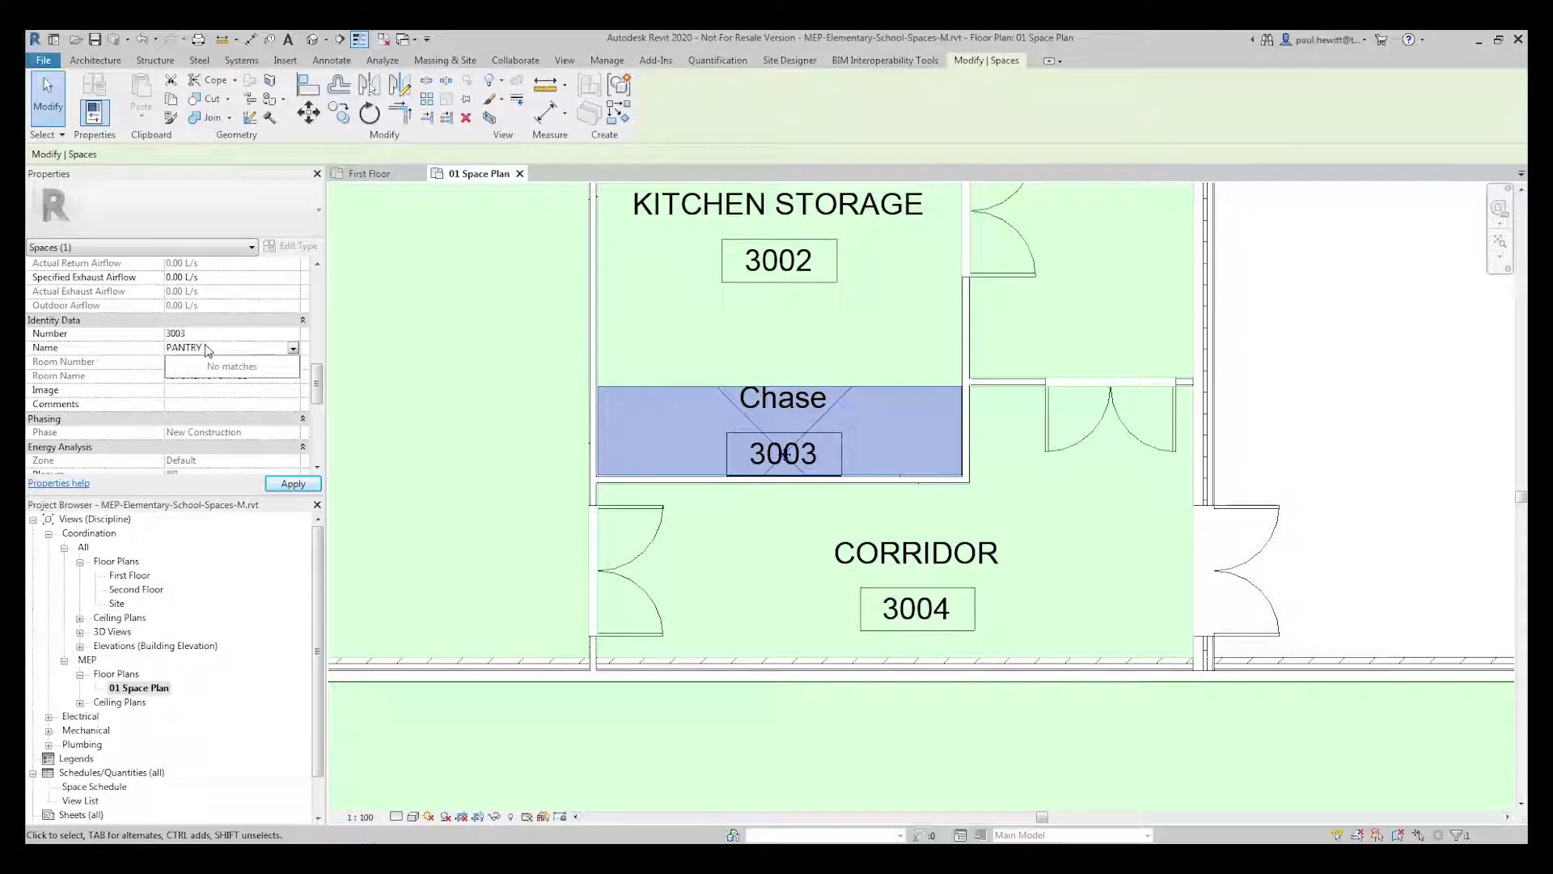
click(208, 349)
click(292, 485)
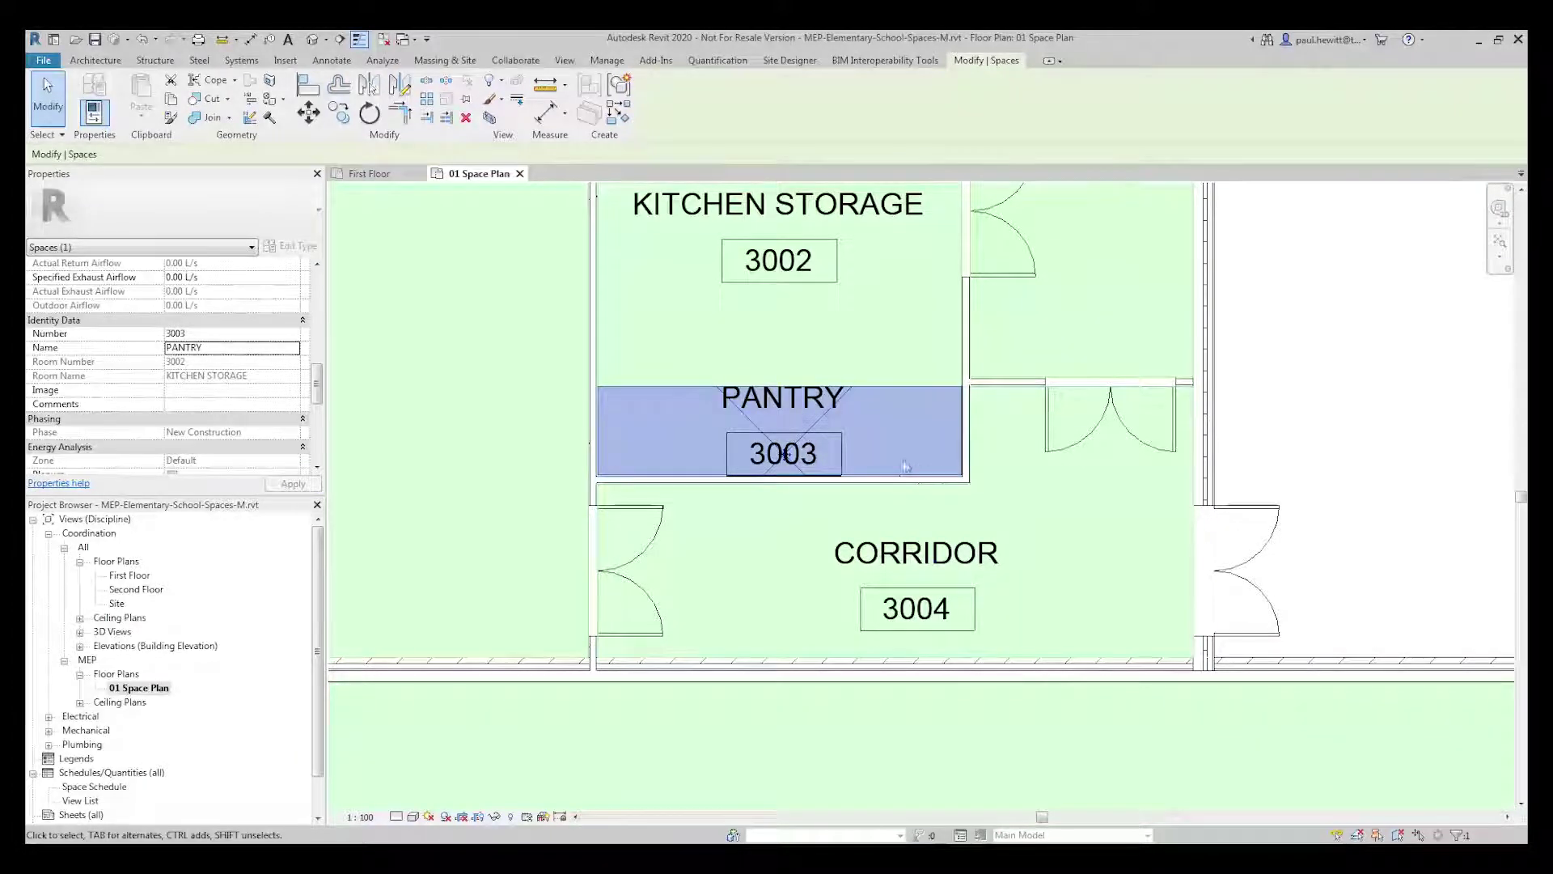
key(Escape)
Zoom out to show the whole floor plan filled with green spaces
scroll(836, 505, down, 3)
scroll(836, 506, down, 3)
scroll(836, 505, down, 2)
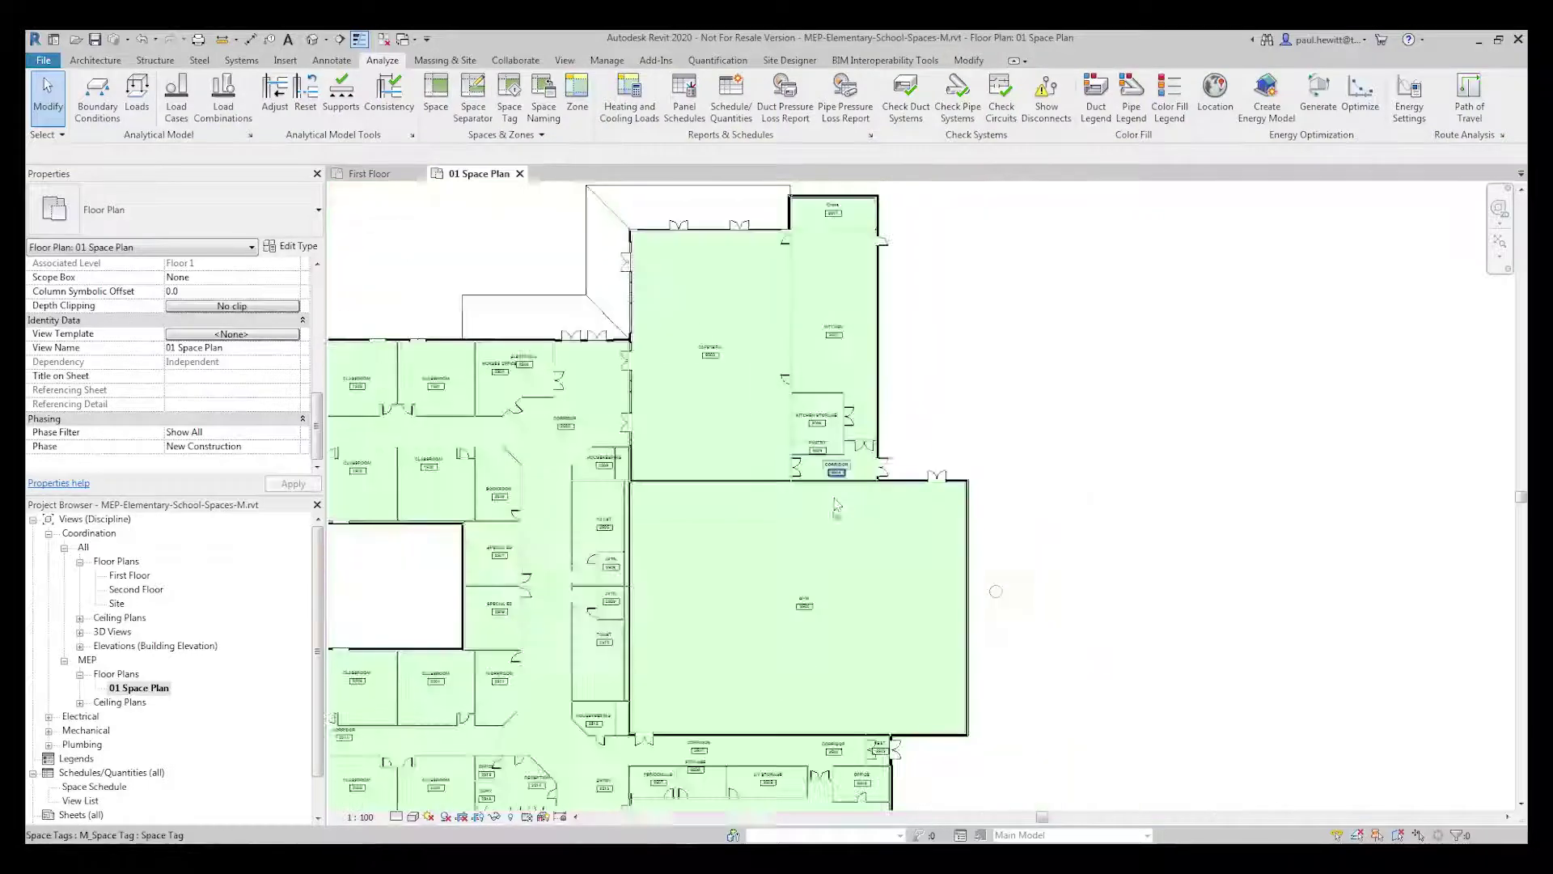
scroll(836, 506, down, 1)
scroll(836, 506, down, 2)
scroll(836, 505, down, 1)
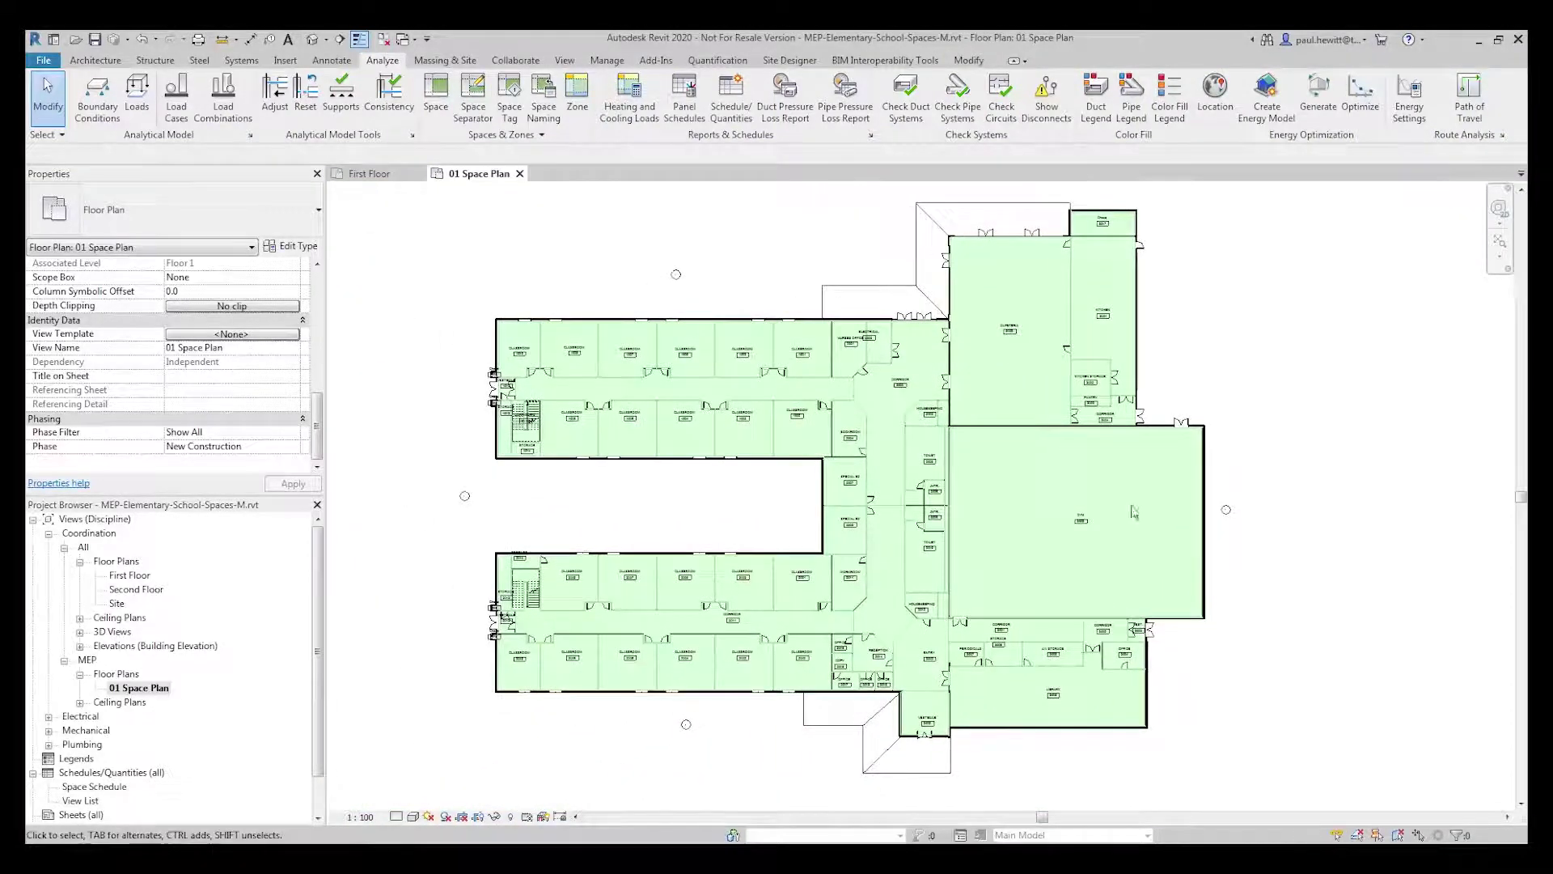